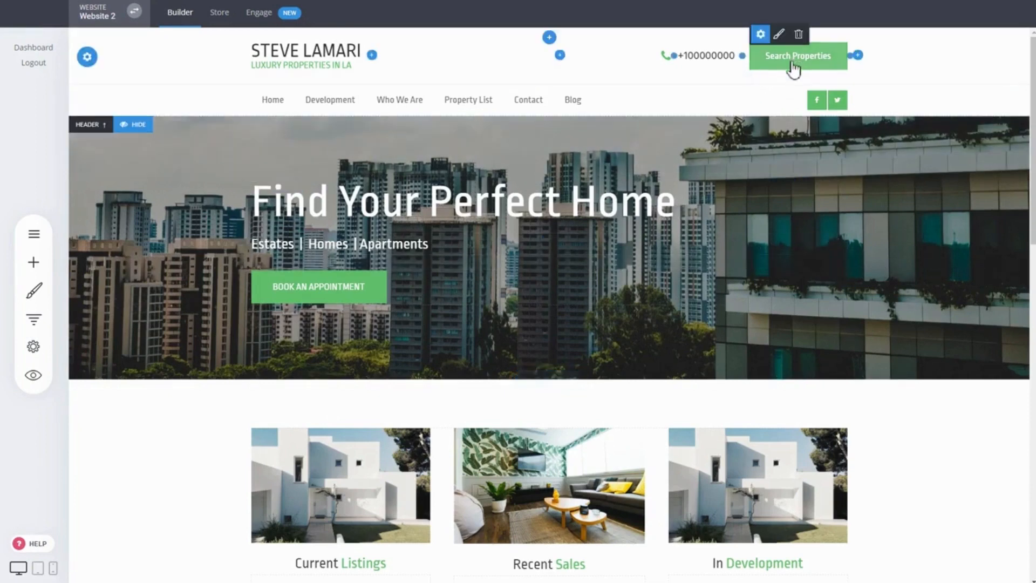
Look through the fonts available for the banner heading "Find Your Perfect Home".
{"action": "left_click", "coordinate": [405, 209]}
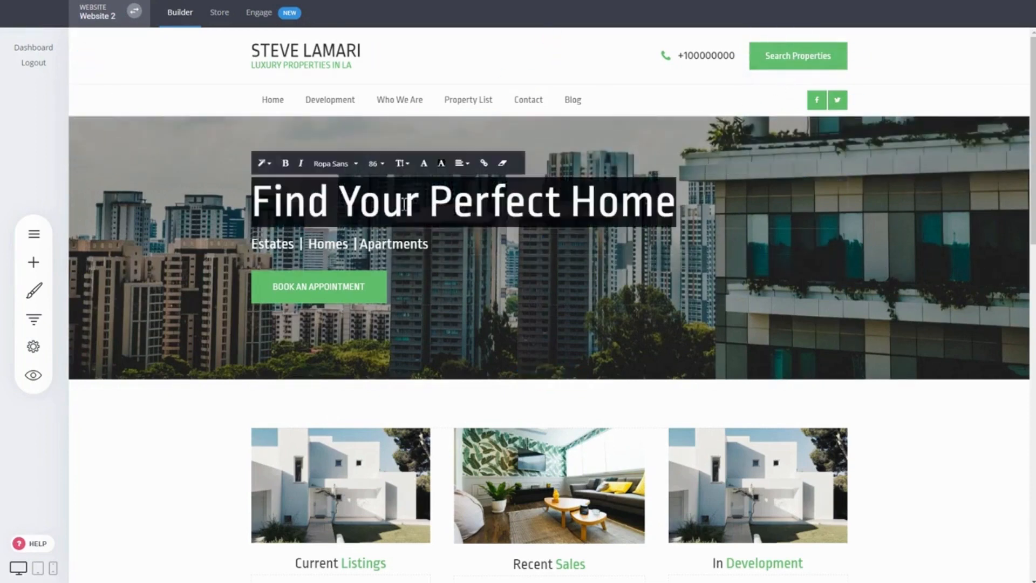
{"action": "left_click", "coordinate": [354, 172]}
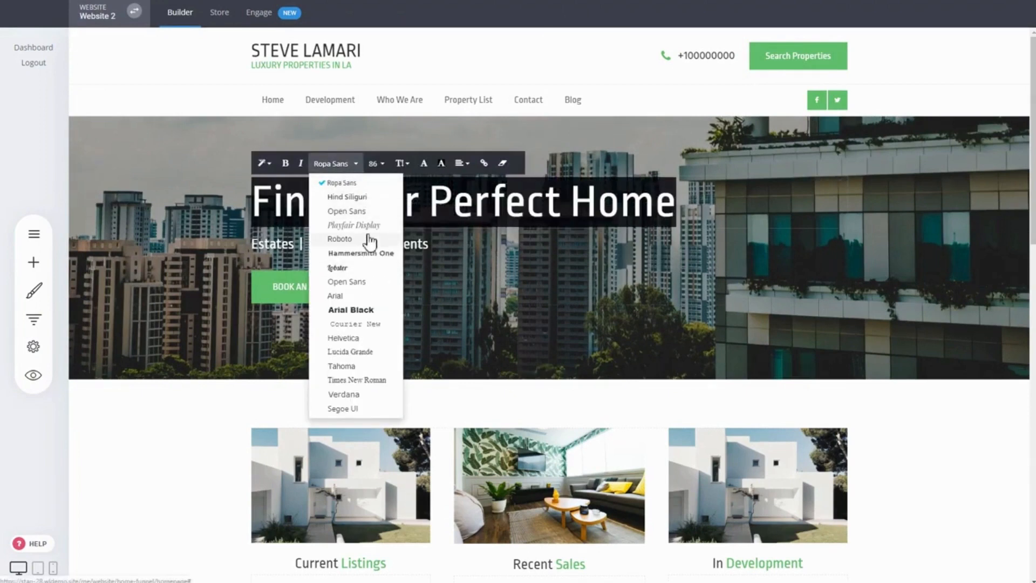
{"action": "left_click", "coordinate": [825, 229]}
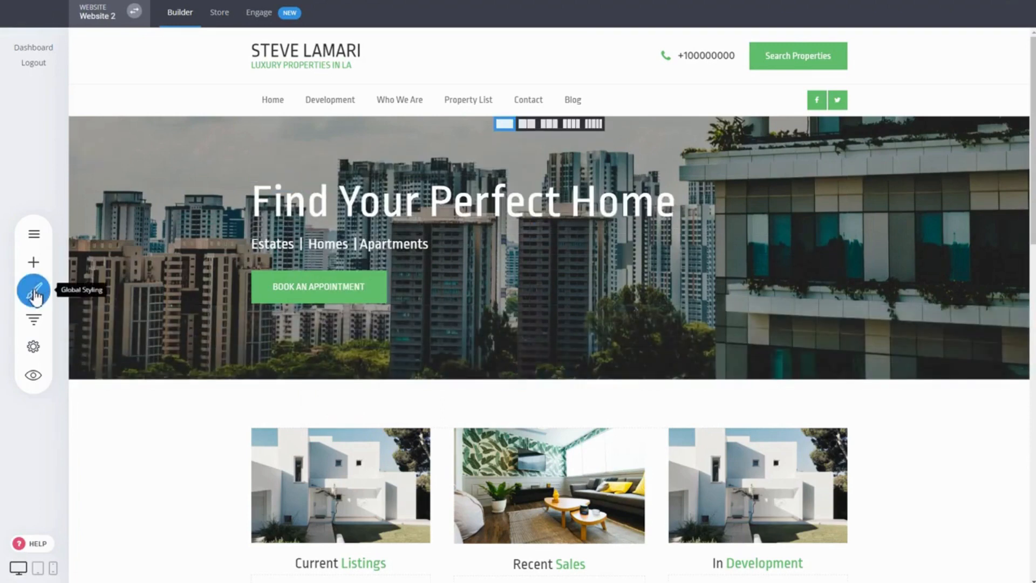
In the global text styling, set desktop Heading 1 to 74px font size, 1.3 letter spacing and 1.3 line height.
{"action": "left_click", "coordinate": [35, 296]}
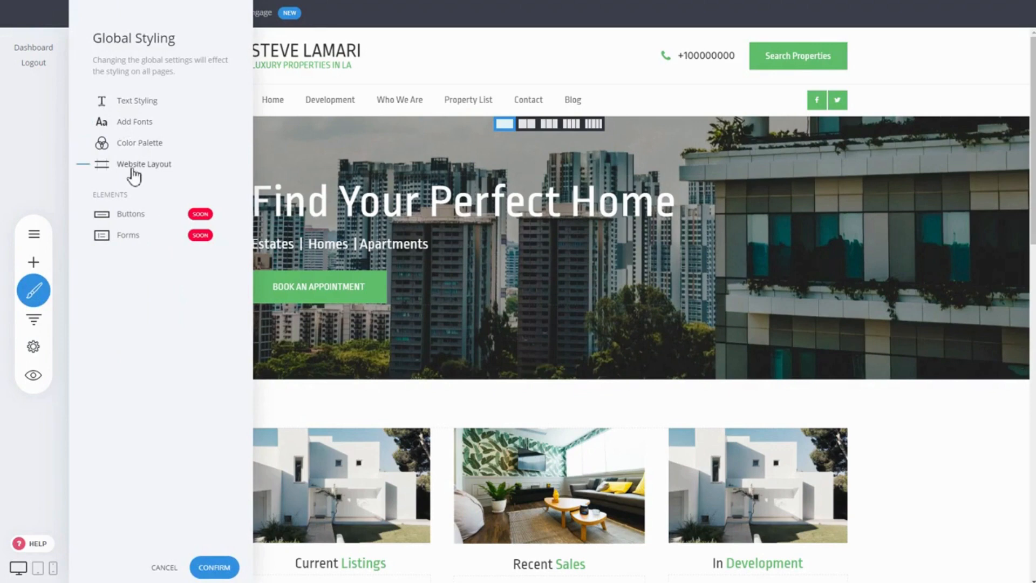
{"action": "left_click", "coordinate": [155, 103]}
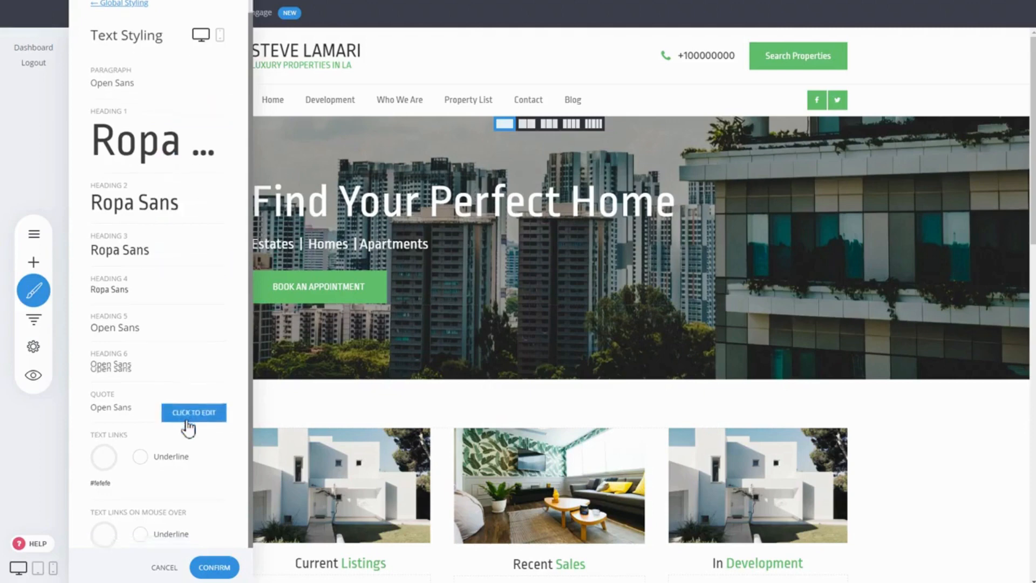
{"action": "scroll", "coordinate": [179, 459], "scroll_direction": "down", "scroll_amount": 1}
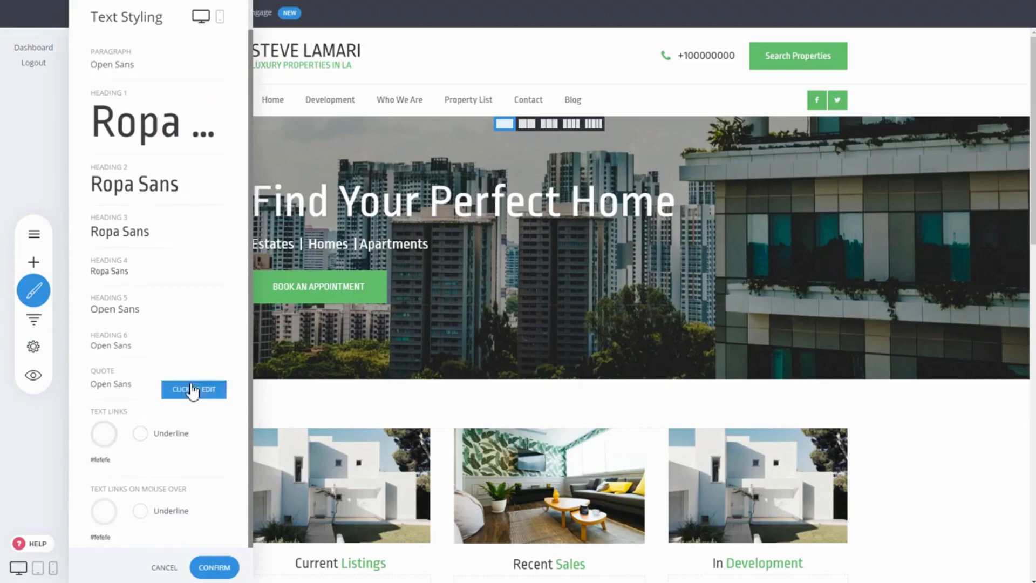
{"action": "scroll", "coordinate": [194, 378], "scroll_direction": "up", "scroll_amount": 1}
{"action": "scroll", "coordinate": [197, 367], "scroll_direction": "up", "scroll_amount": 1}
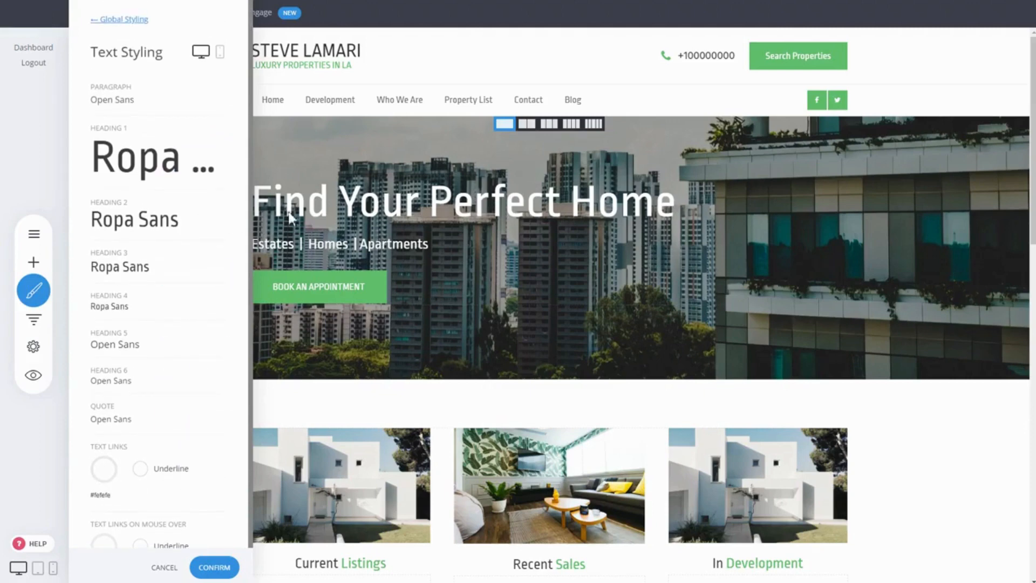
{"action": "left_click", "coordinate": [145, 170]}
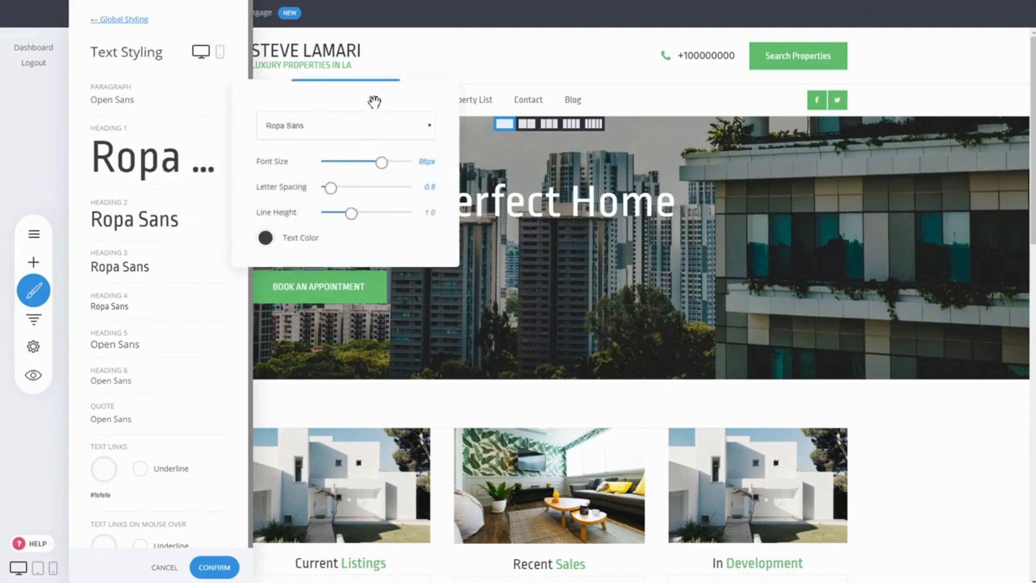
{"action": "left_click_drag", "start_coordinate": [375, 100], "coordinate": [297, 115]}
{"action": "left_click_drag", "start_coordinate": [314, 177], "coordinate": [305, 178]}
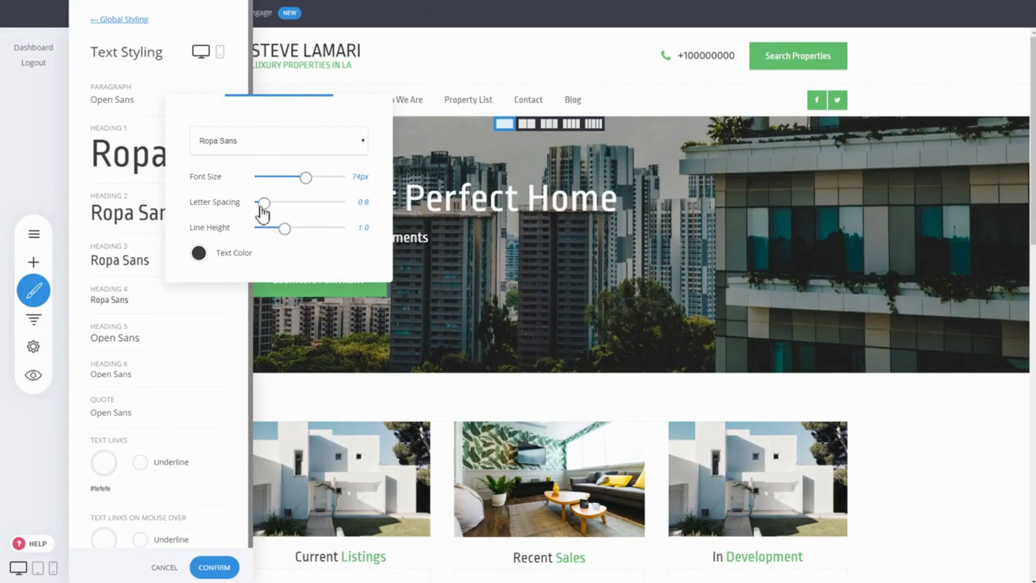
{"action": "left_click_drag", "start_coordinate": [264, 203], "coordinate": [296, 234]}
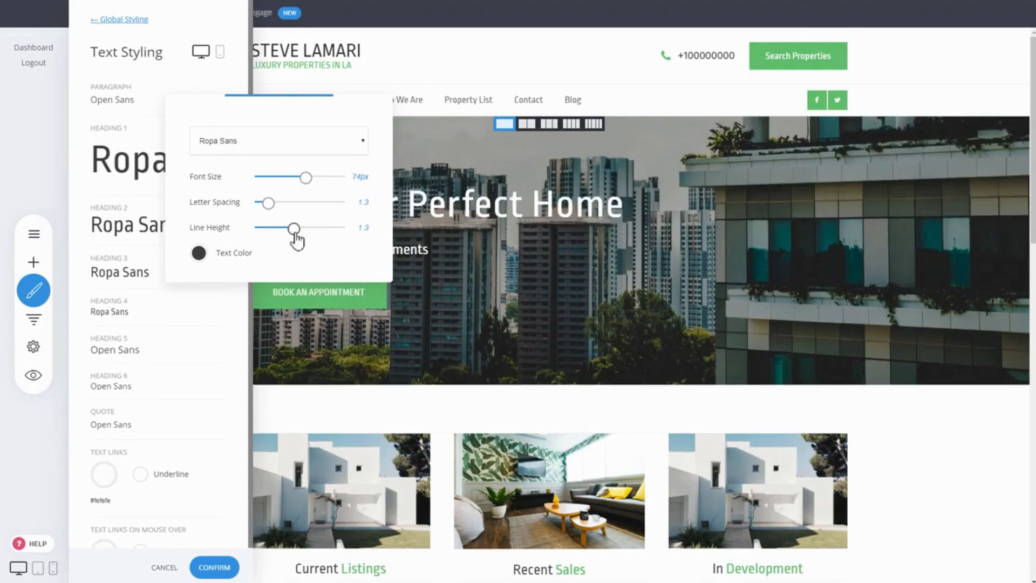
{"action": "left_click", "coordinate": [226, 77]}
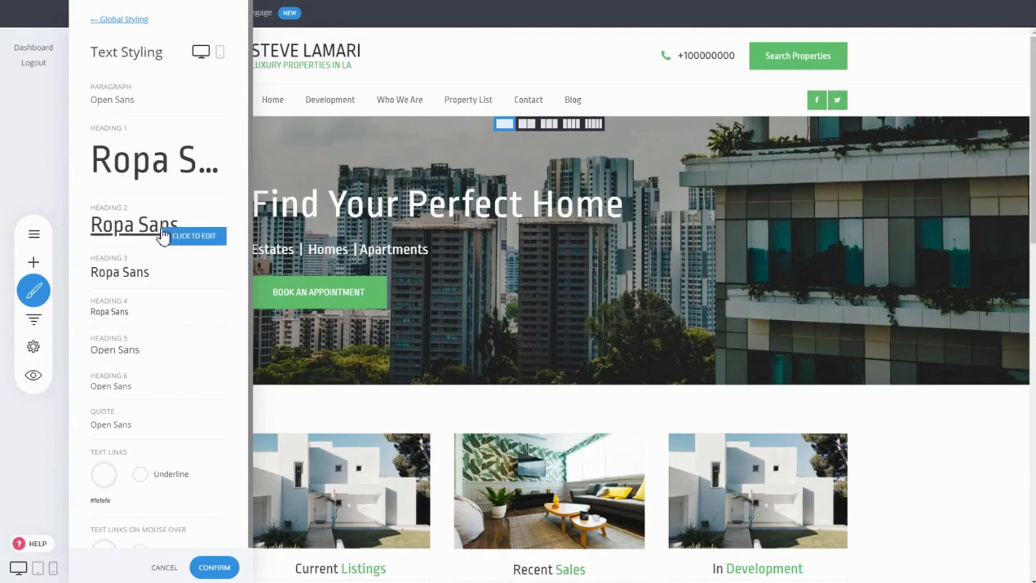
Set the mobile version of the global Heading 1 style to a 49px font size.
{"action": "left_click", "coordinate": [220, 53]}
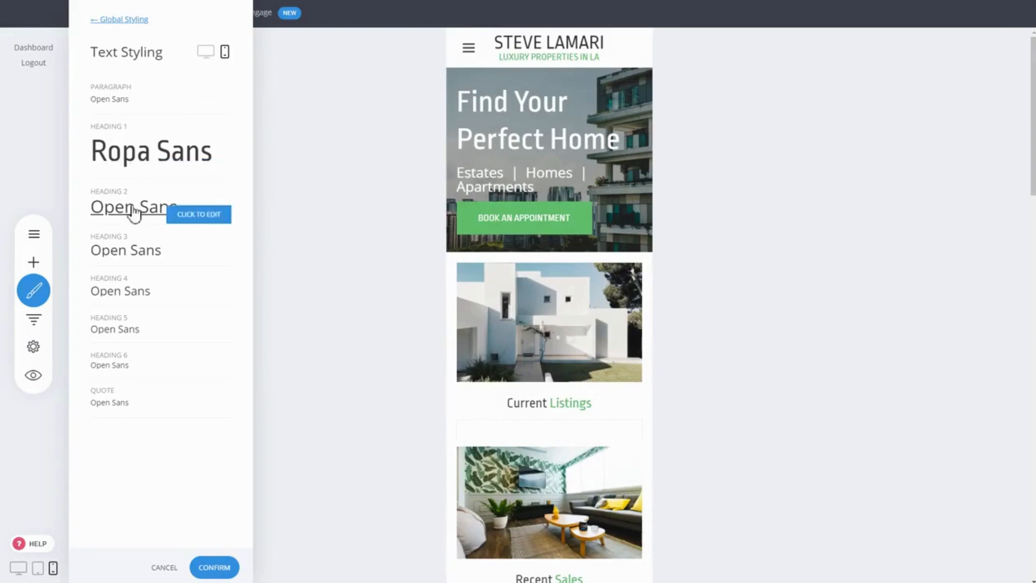
{"action": "left_click", "coordinate": [138, 153]}
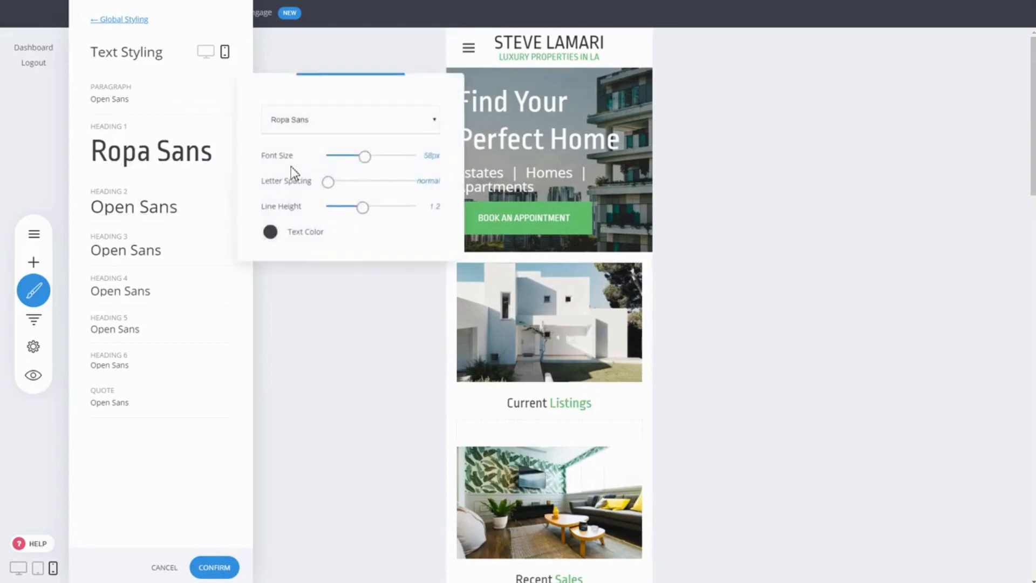
{"action": "left_click_drag", "start_coordinate": [366, 158], "coordinate": [359, 157]}
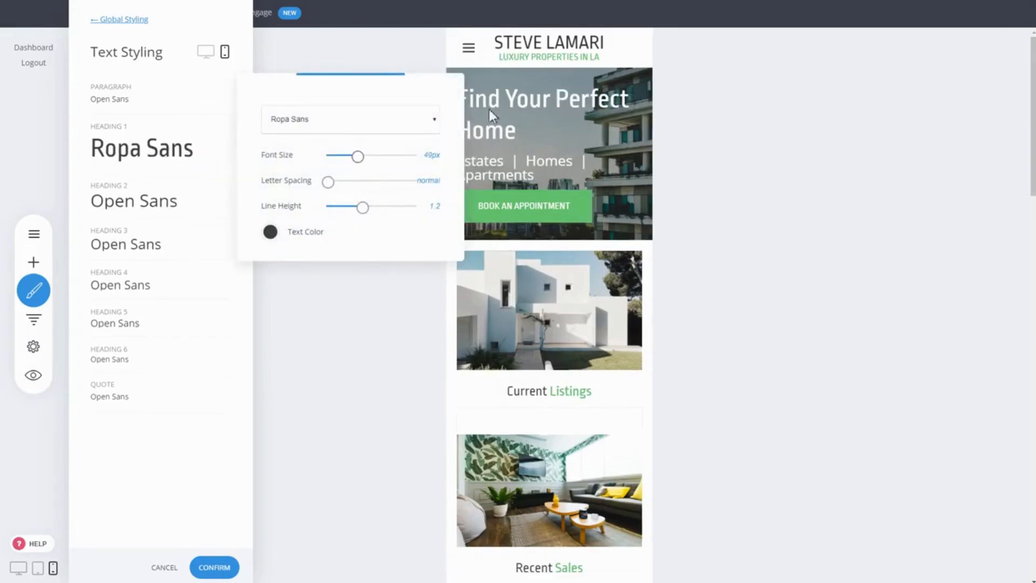
{"action": "left_click", "coordinate": [190, 193]}
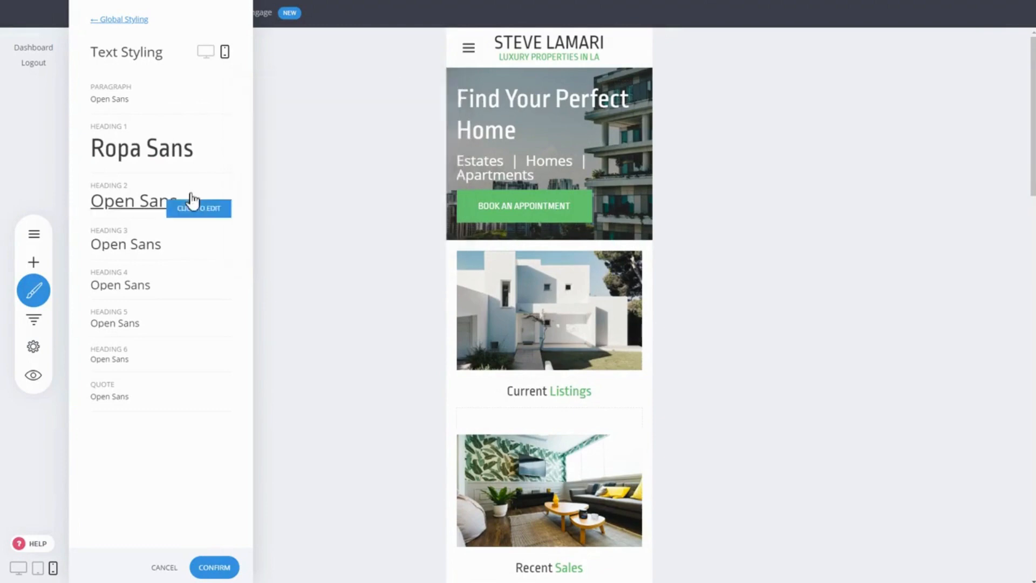
Leave the text styling, save the global style changes and return the page to desktop view.
{"action": "left_click", "coordinate": [138, 21]}
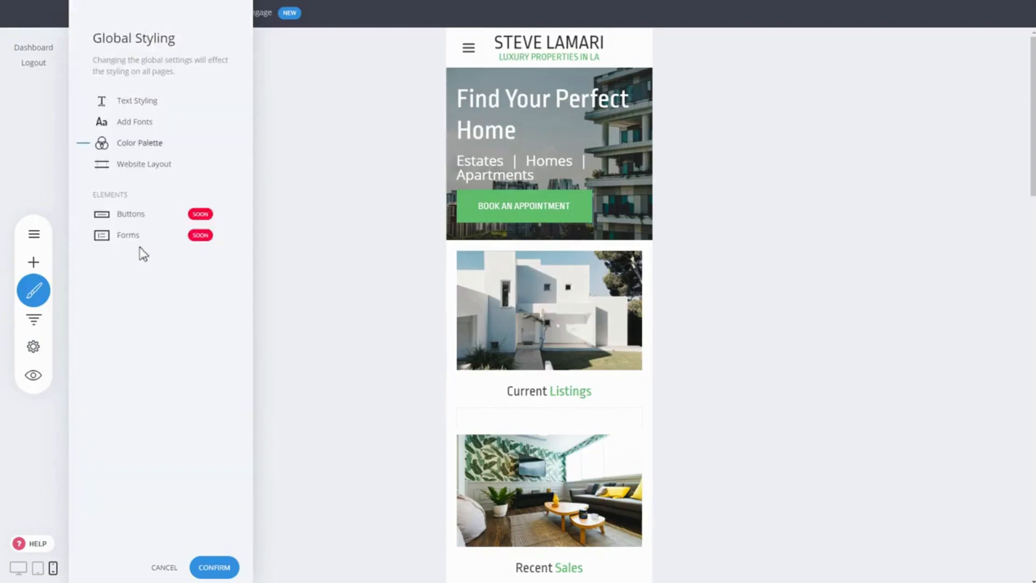
{"action": "left_click", "coordinate": [19, 567]}
{"action": "left_click", "coordinate": [564, 280]}
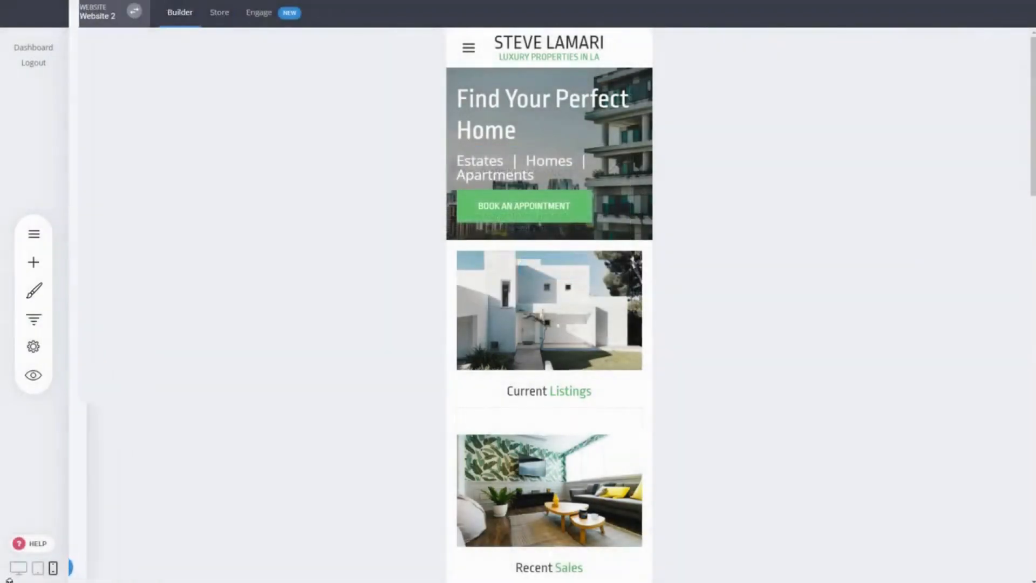
{"action": "left_click", "coordinate": [18, 567]}
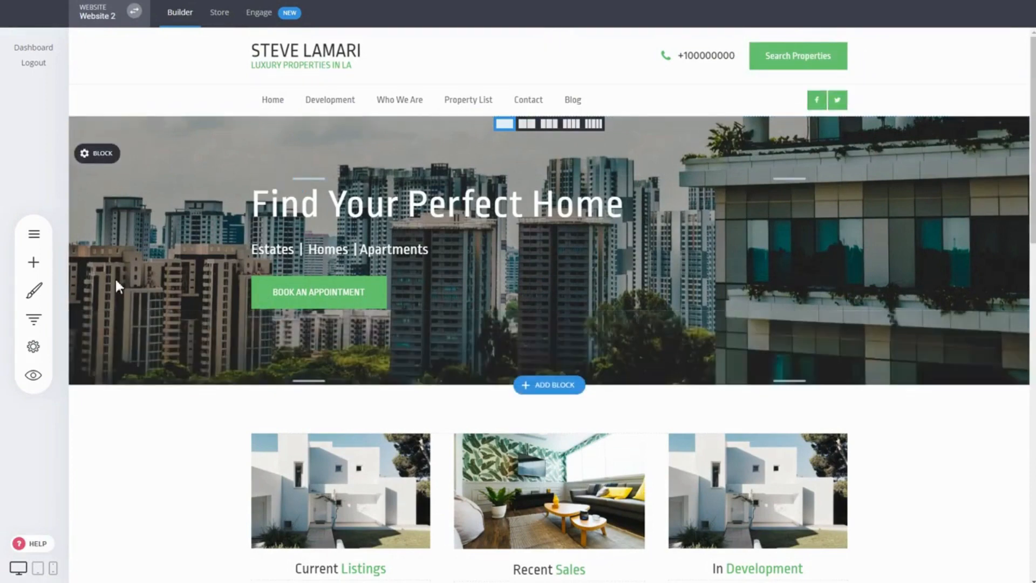
Change the primary color in the global color palette to coral #EB6B56 and save the global styles.
{"action": "left_click", "coordinate": [33, 290]}
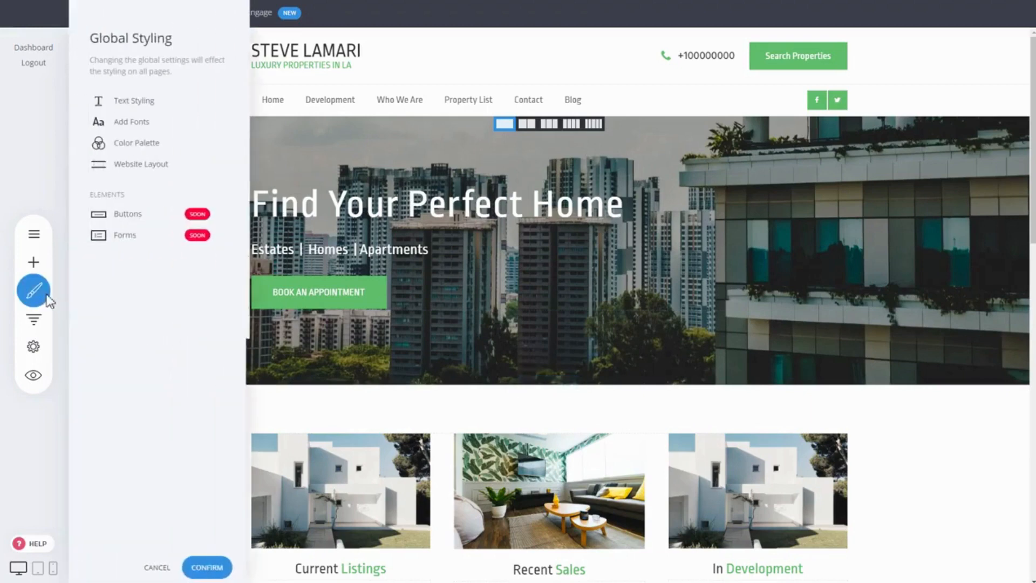
{"action": "left_click", "coordinate": [142, 144]}
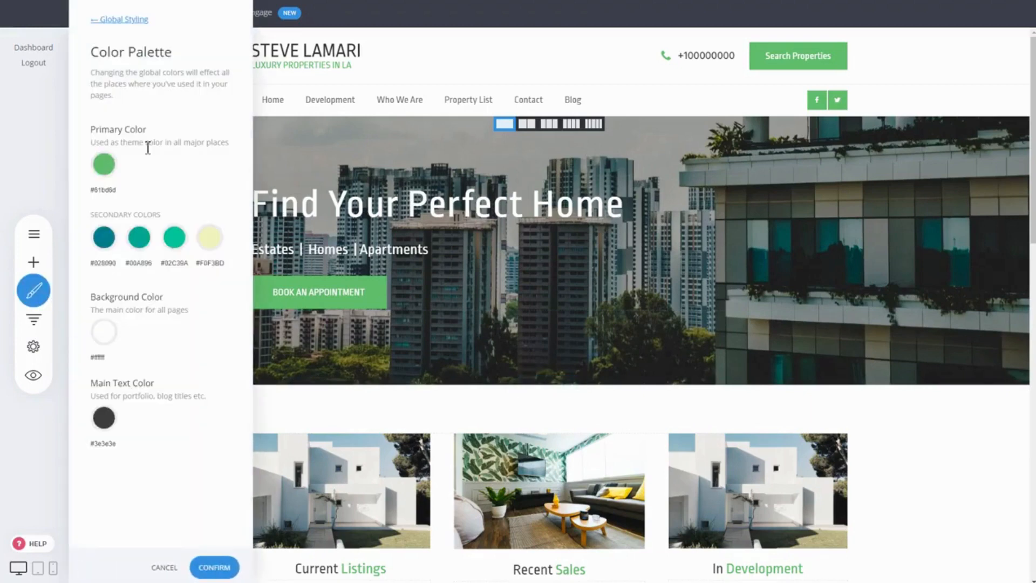
{"action": "left_click", "coordinate": [104, 165]}
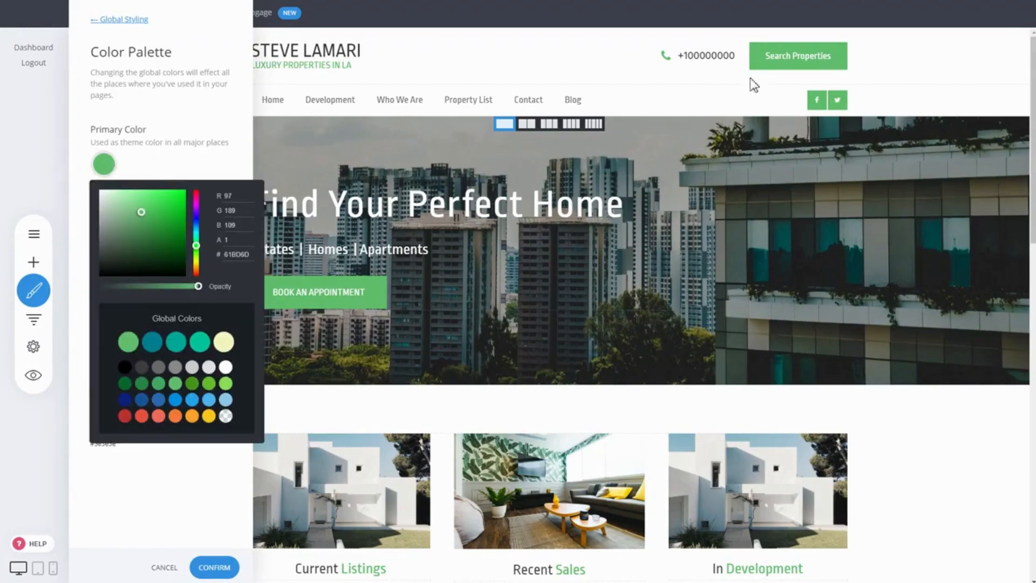
{"action": "left_click", "coordinate": [213, 164]}
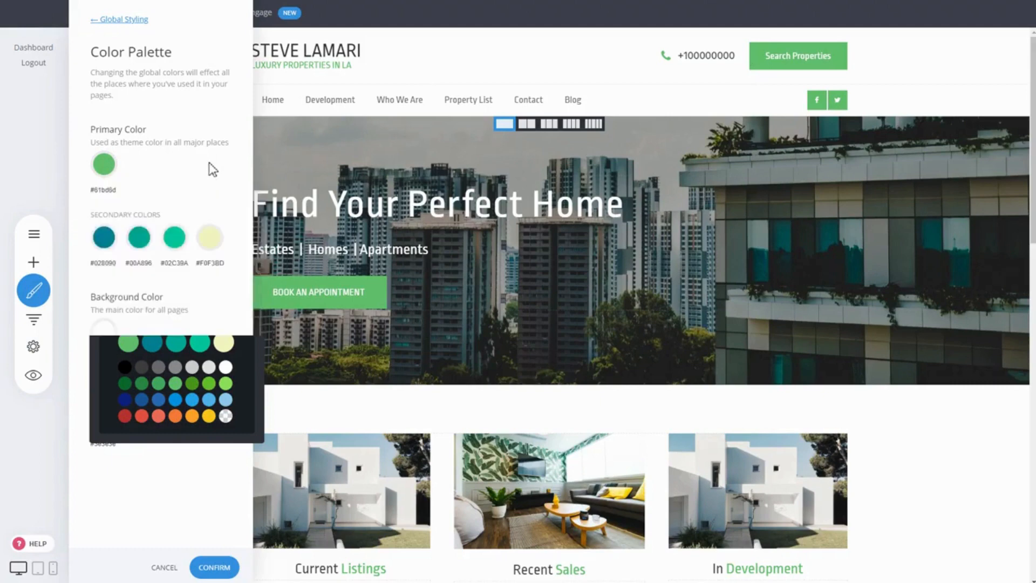
{"action": "left_click", "coordinate": [104, 164]}
{"action": "left_click", "coordinate": [159, 417]}
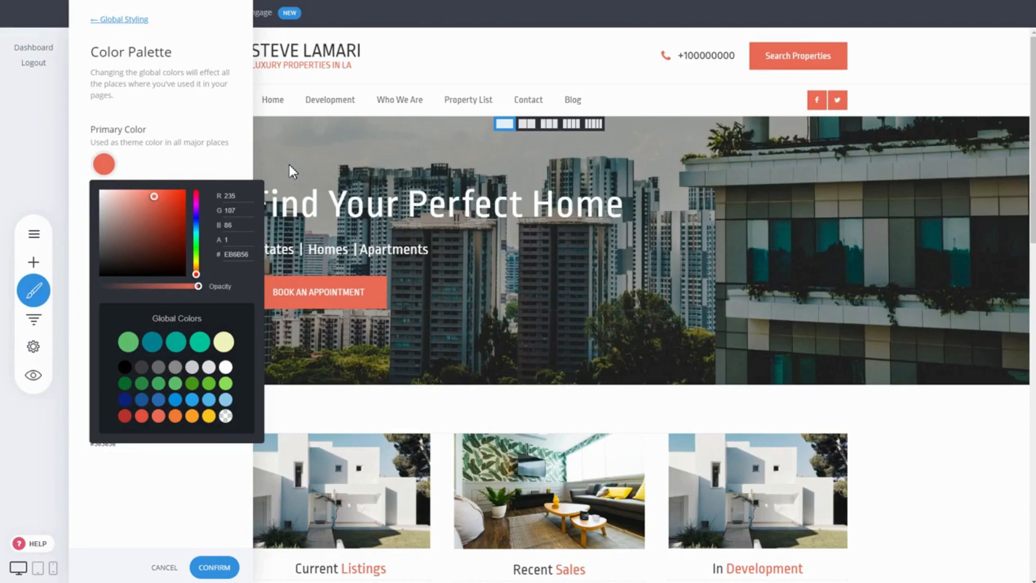
{"action": "left_click", "coordinate": [162, 150]}
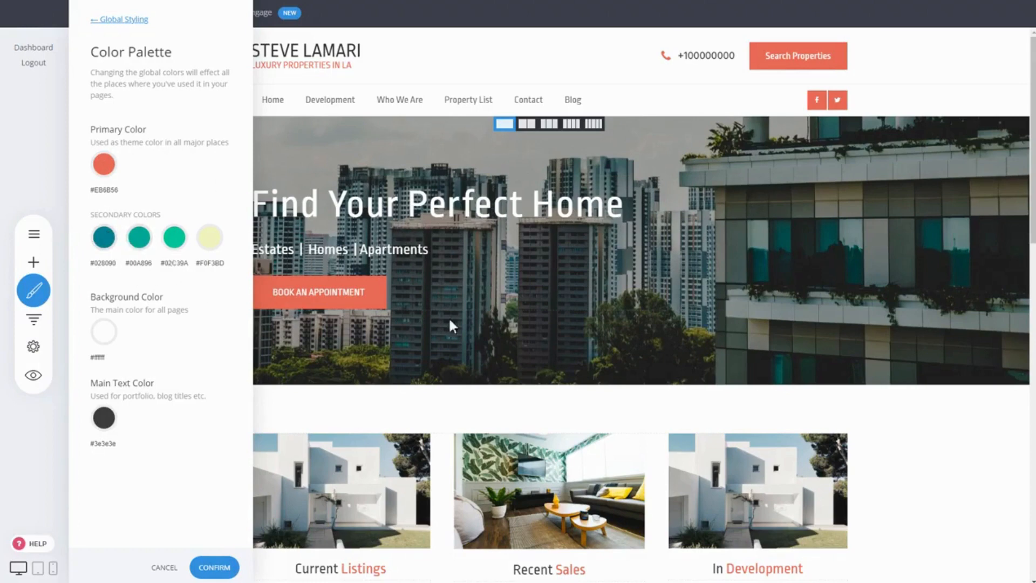
{"action": "left_click", "coordinate": [403, 205]}
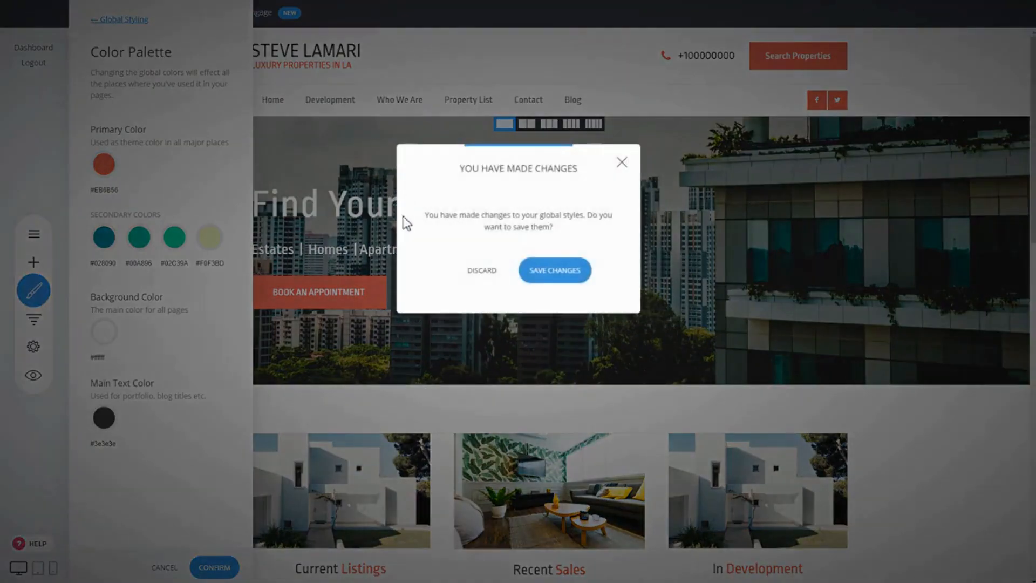
{"action": "left_click", "coordinate": [565, 271]}
Try the global teal #028090 on the Book an Appointment button, restore the coral primary color #EB6B56 and save.
{"action": "left_click", "coordinate": [359, 300]}
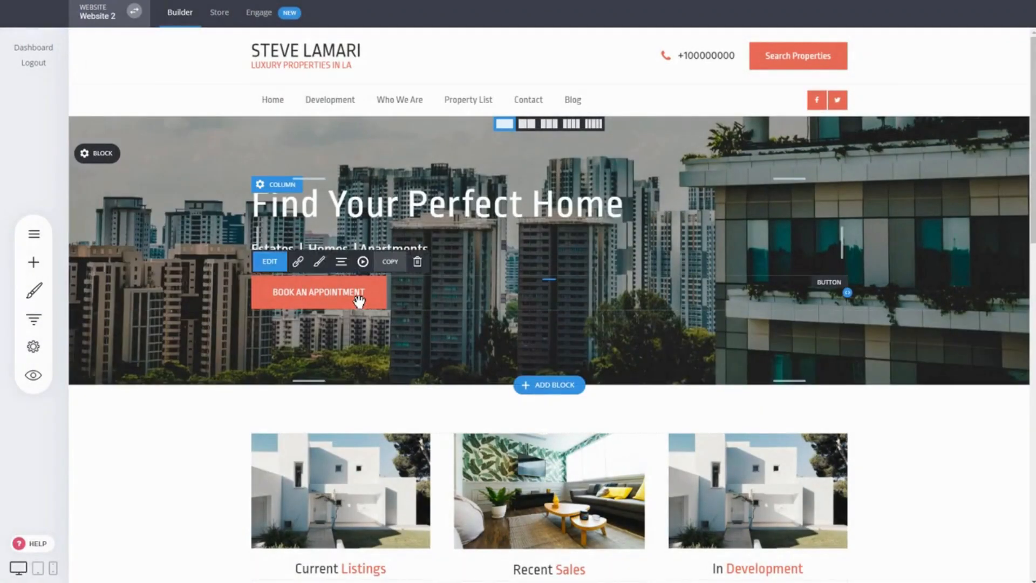
{"action": "left_click", "coordinate": [318, 262]}
{"action": "left_click_drag", "start_coordinate": [888, 254], "coordinate": [650, 173]}
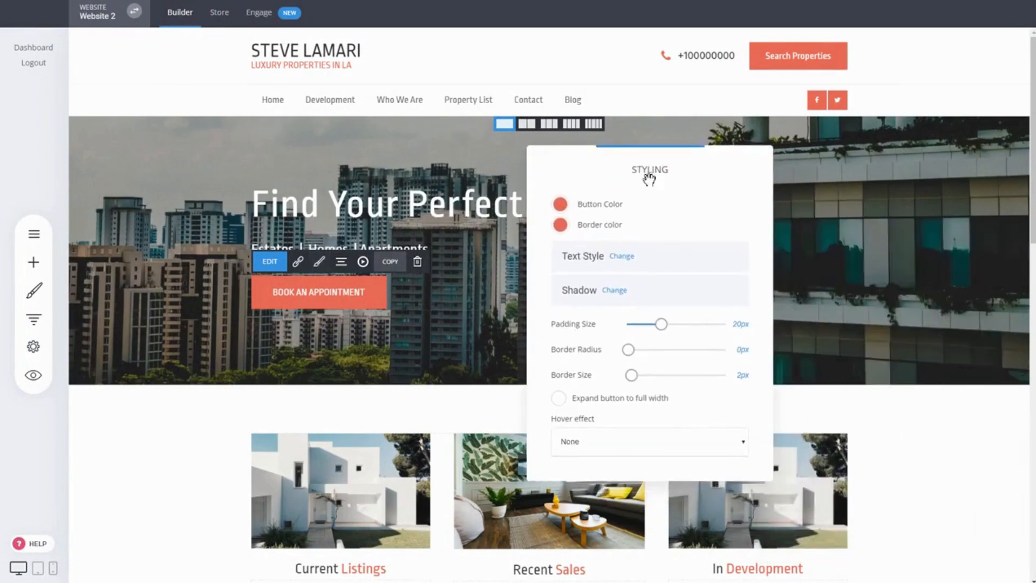
{"action": "left_click", "coordinate": [560, 206]}
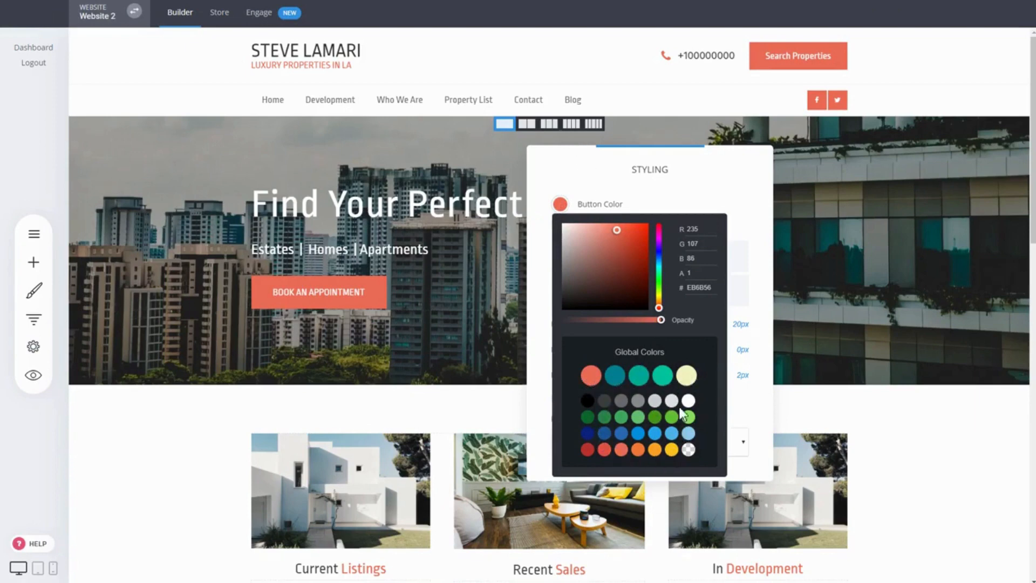
{"action": "left_click", "coordinate": [644, 379]}
{"action": "left_click", "coordinate": [614, 376]}
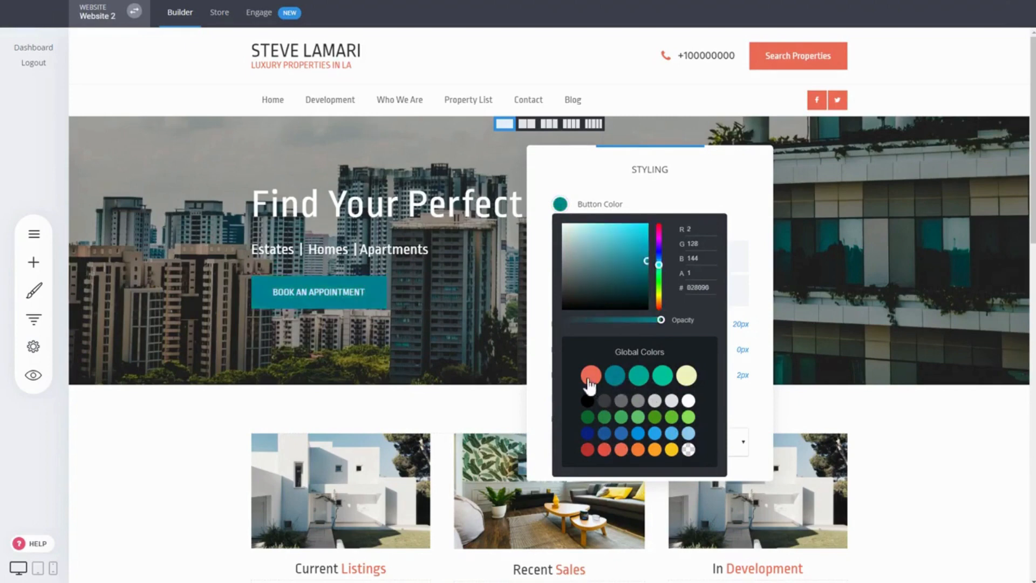
{"action": "left_click", "coordinate": [591, 376]}
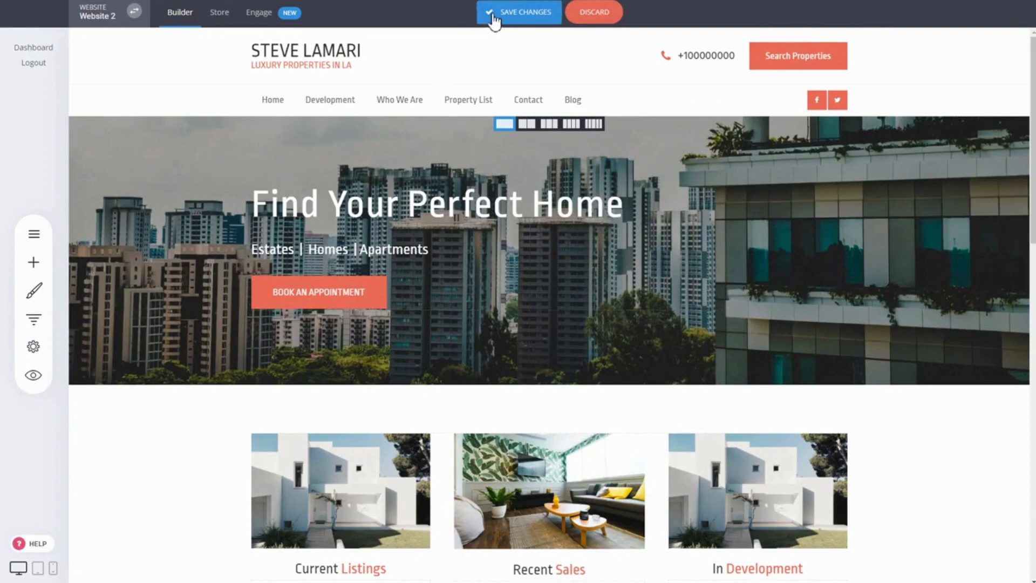
{"action": "left_click", "coordinate": [494, 22]}
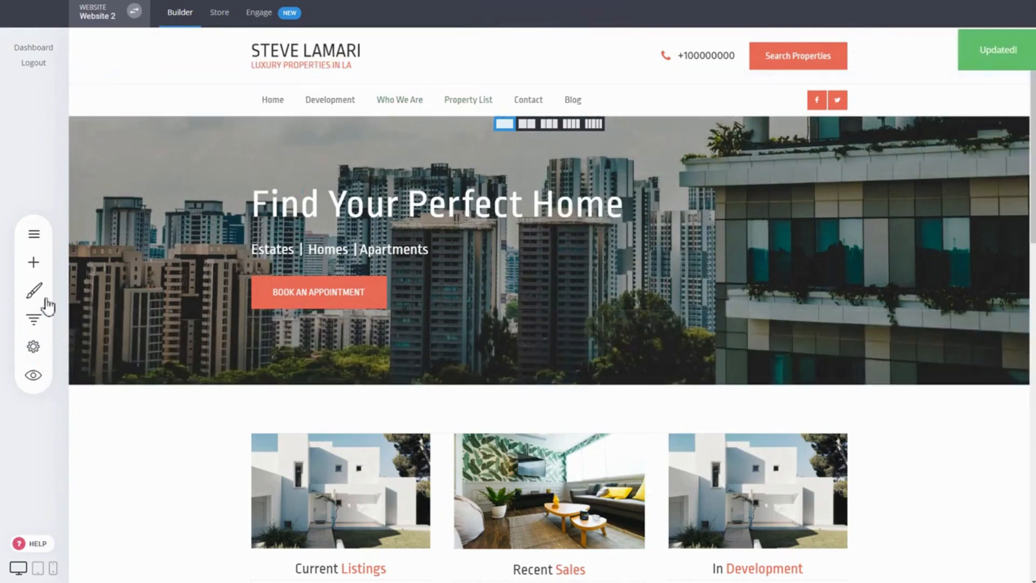
Add the Hind 700 Google font to the website's global fonts and save the global styles.
{"action": "left_click", "coordinate": [34, 291]}
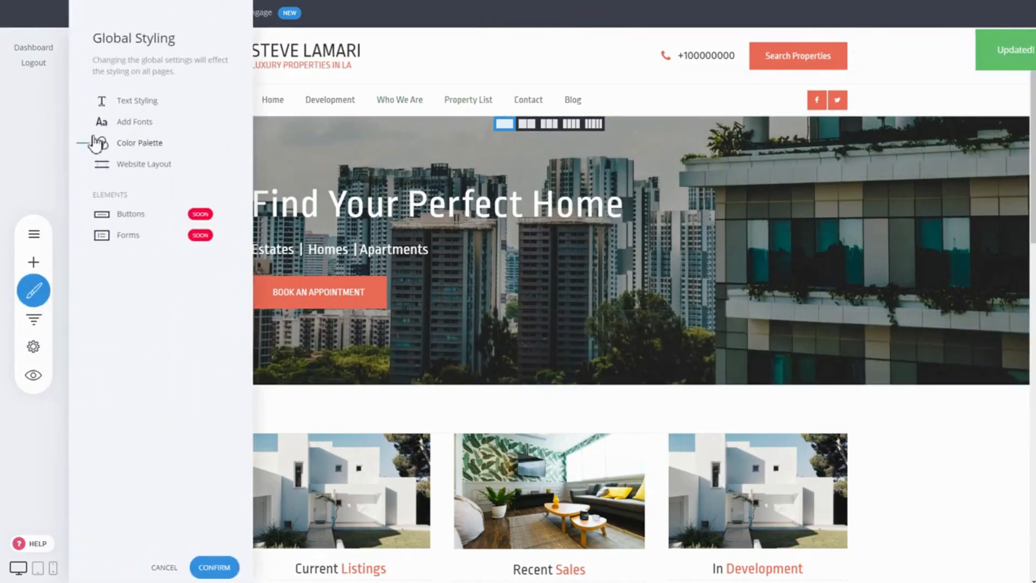
{"action": "left_click", "coordinate": [136, 123]}
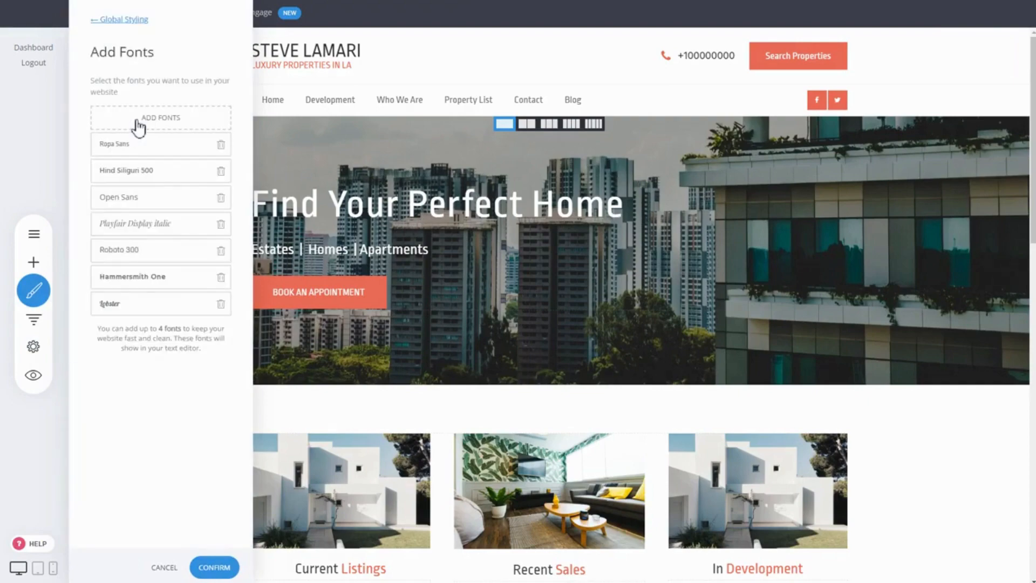
{"action": "left_click", "coordinate": [144, 122]}
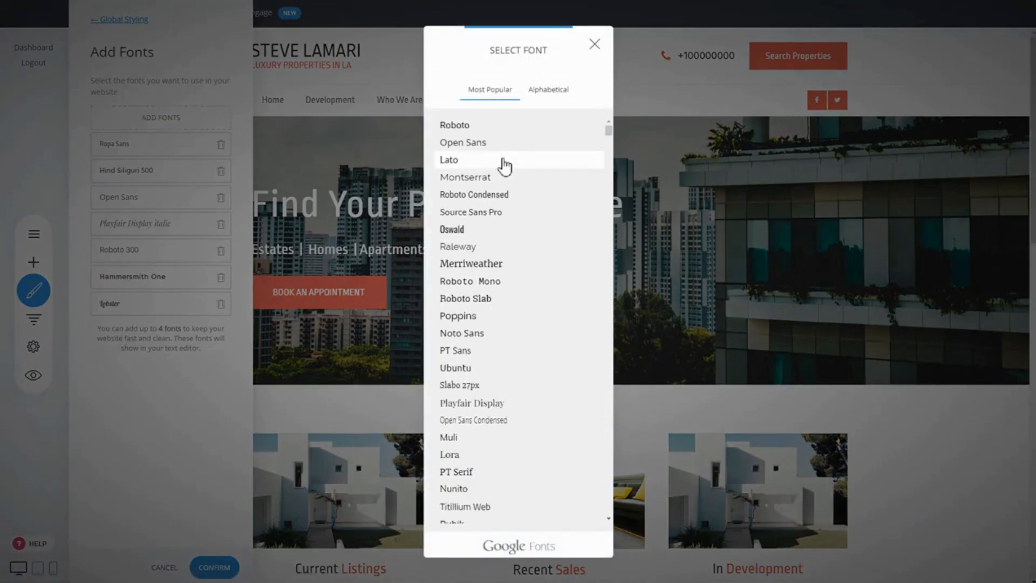
{"action": "scroll", "coordinate": [549, 162], "scroll_direction": "down", "scroll_amount": 10}
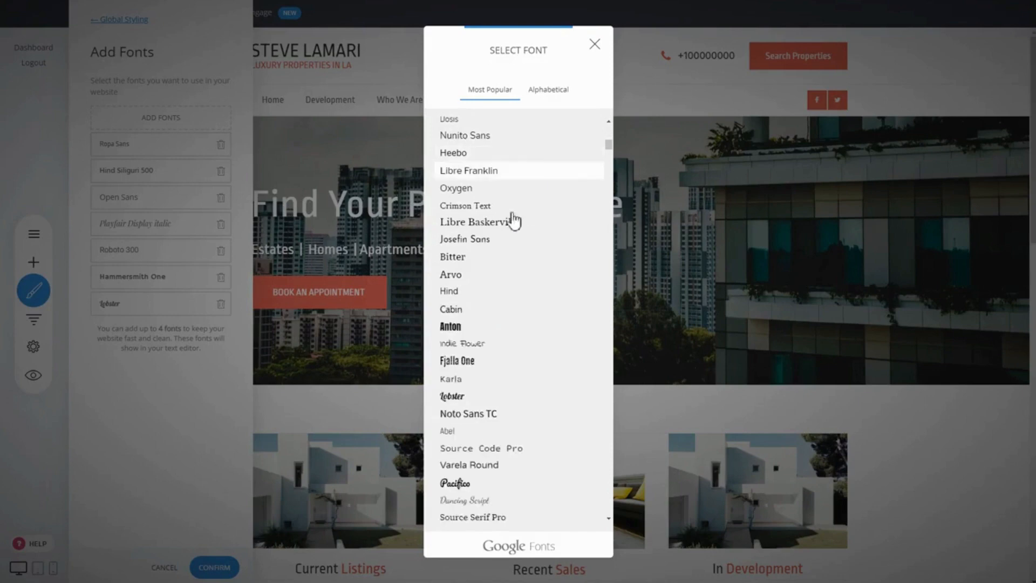
{"action": "left_click", "coordinate": [478, 303]}
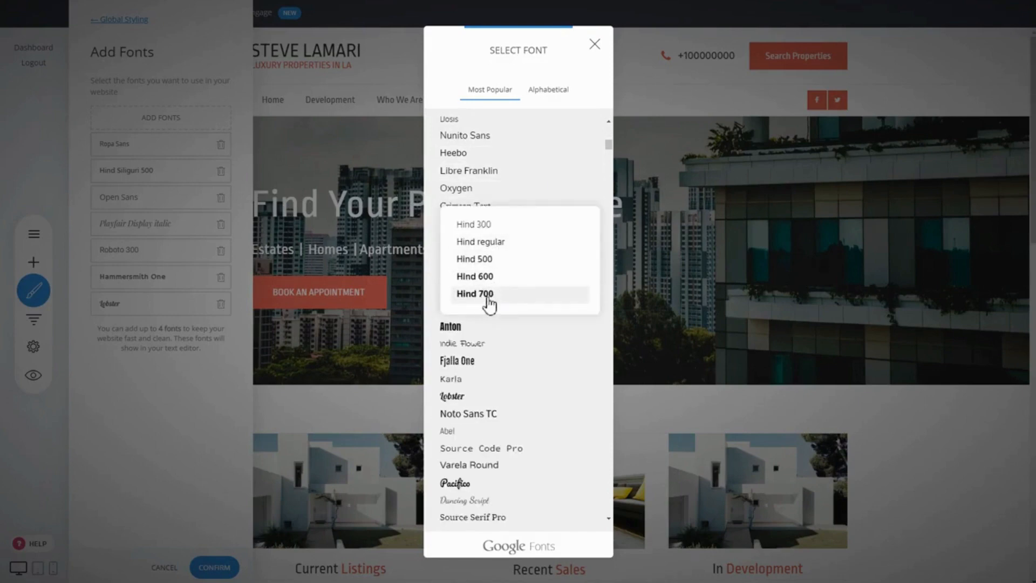
{"action": "left_click", "coordinate": [487, 301]}
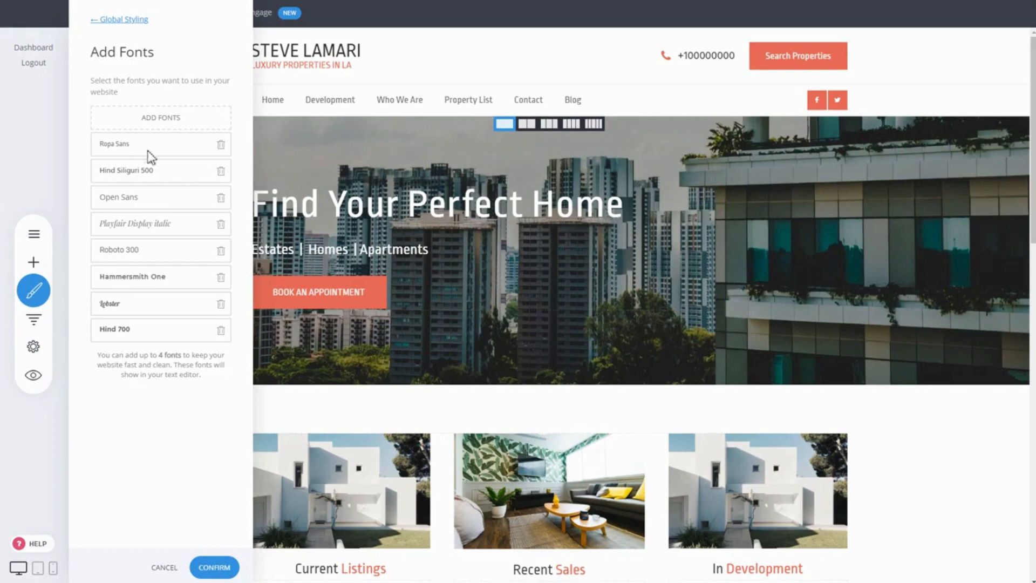
{"action": "left_click", "coordinate": [216, 566]}
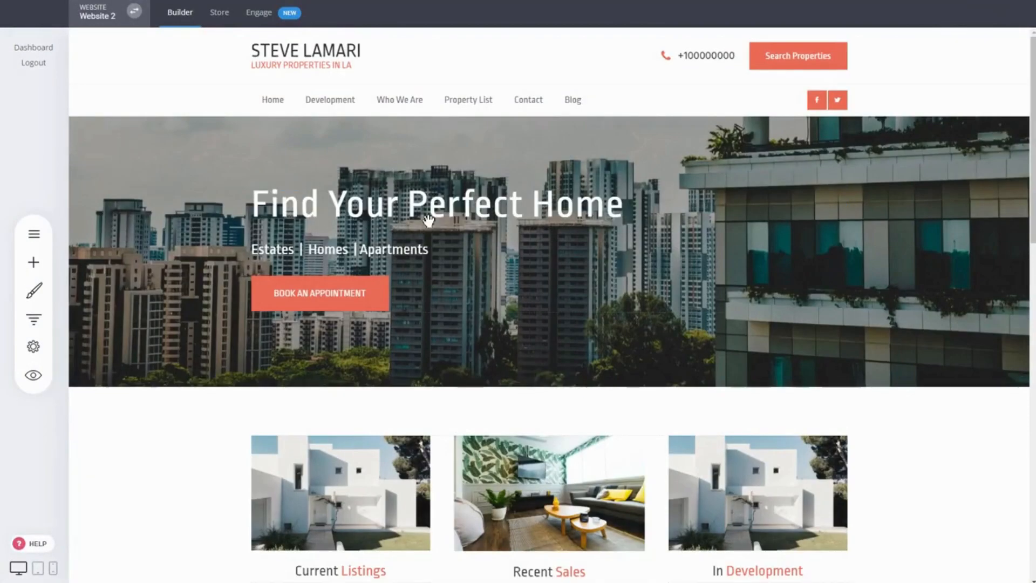
Change the hero heading "Find Your Perfect Home" to the Hind font and deselect the text.
{"action": "triple_click", "coordinate": [428, 220]}
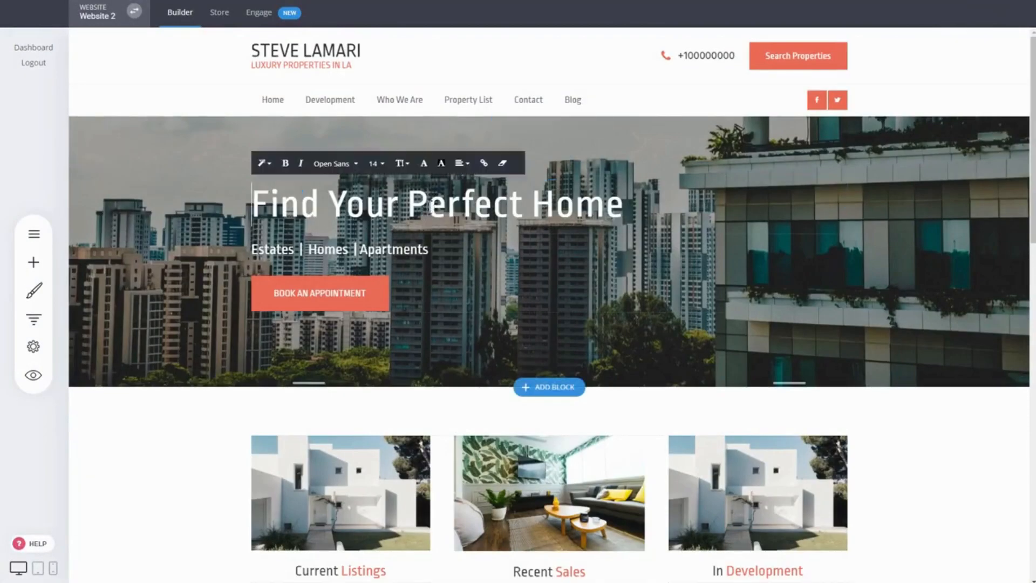
{"action": "left_click", "coordinate": [334, 163]}
{"action": "left_click", "coordinate": [345, 280]}
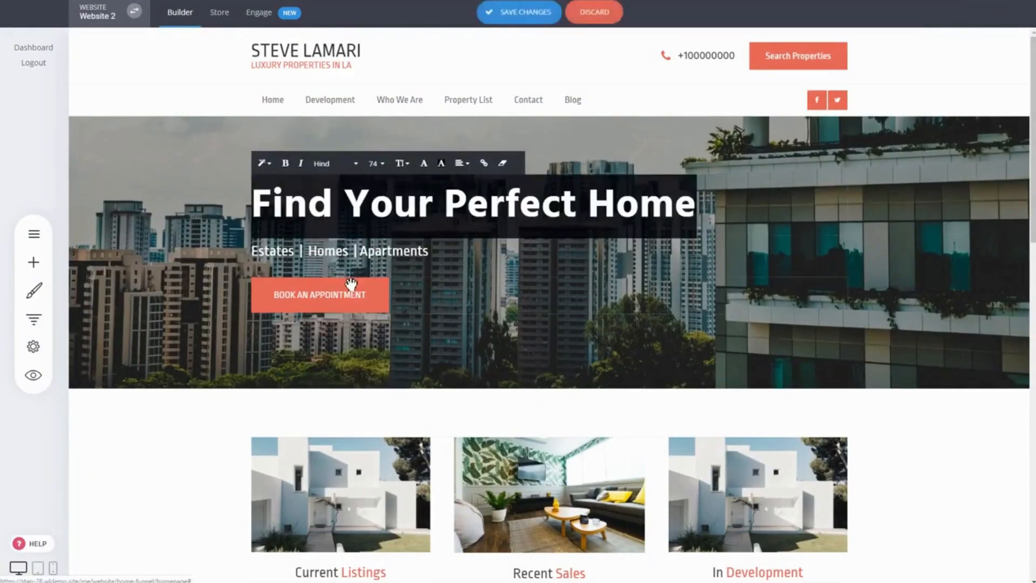
{"action": "left_click", "coordinate": [705, 290]}
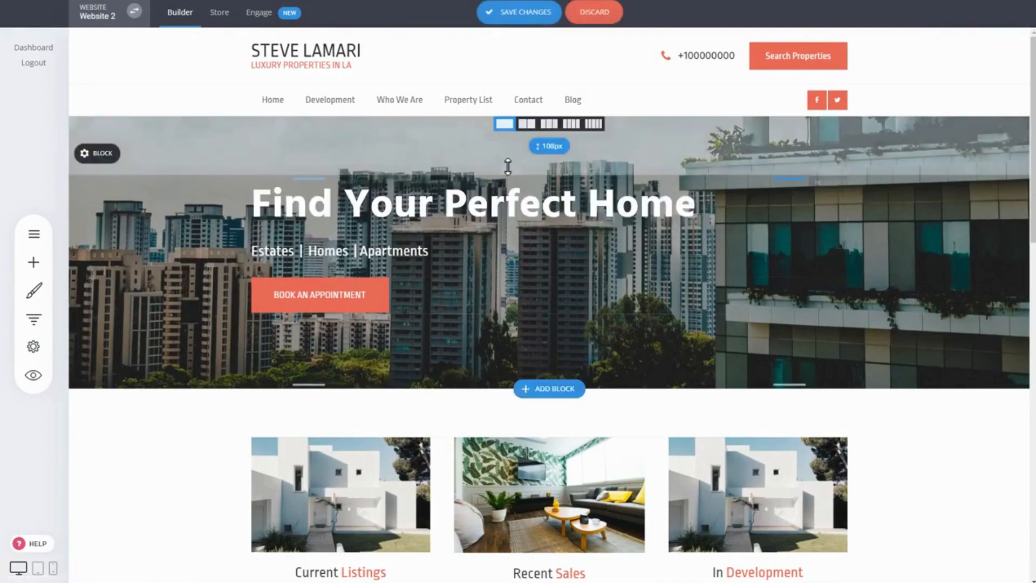
Set the global Heading 1 style's font to Hind and return to the global styling options.
{"action": "left_click", "coordinate": [34, 290]}
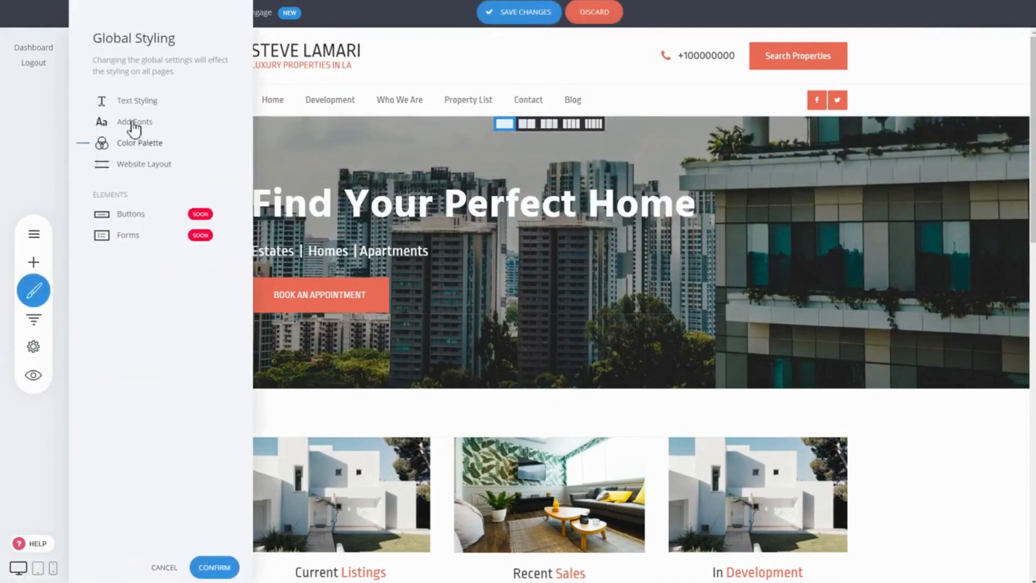
{"action": "left_click", "coordinate": [129, 164]}
{"action": "left_click", "coordinate": [144, 156]}
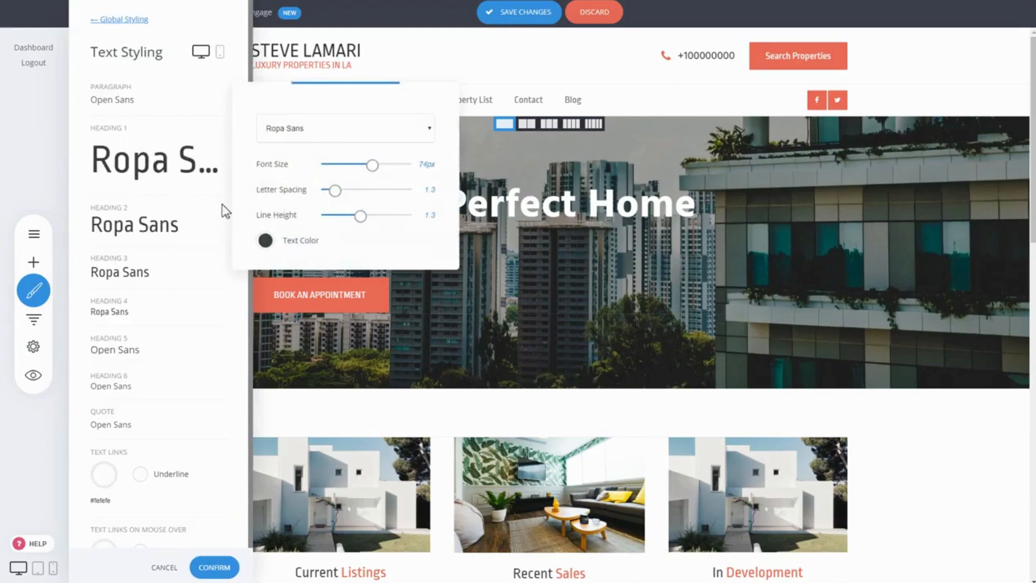
{"action": "left_click", "coordinate": [338, 129]}
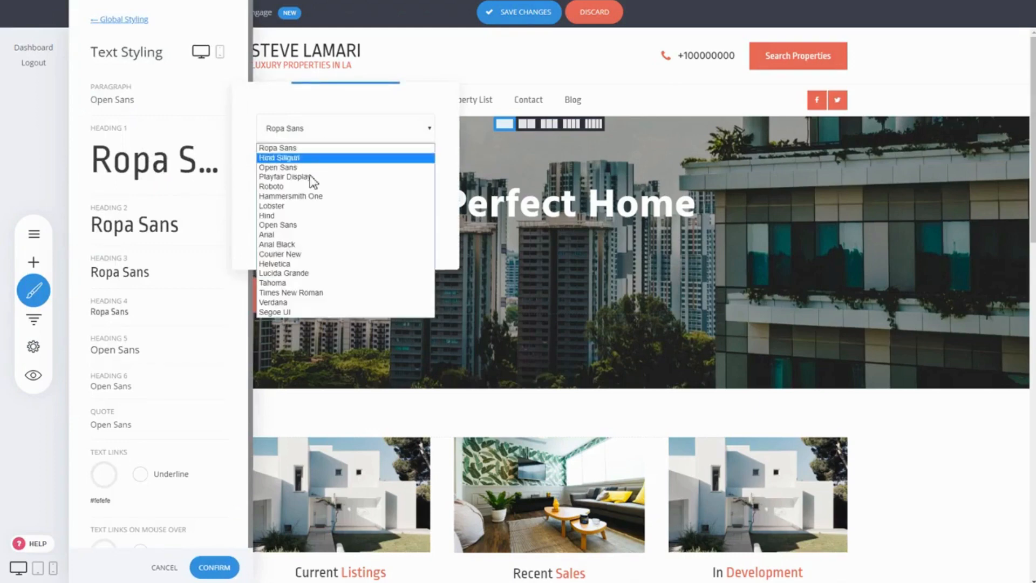
{"action": "left_click", "coordinate": [291, 215]}
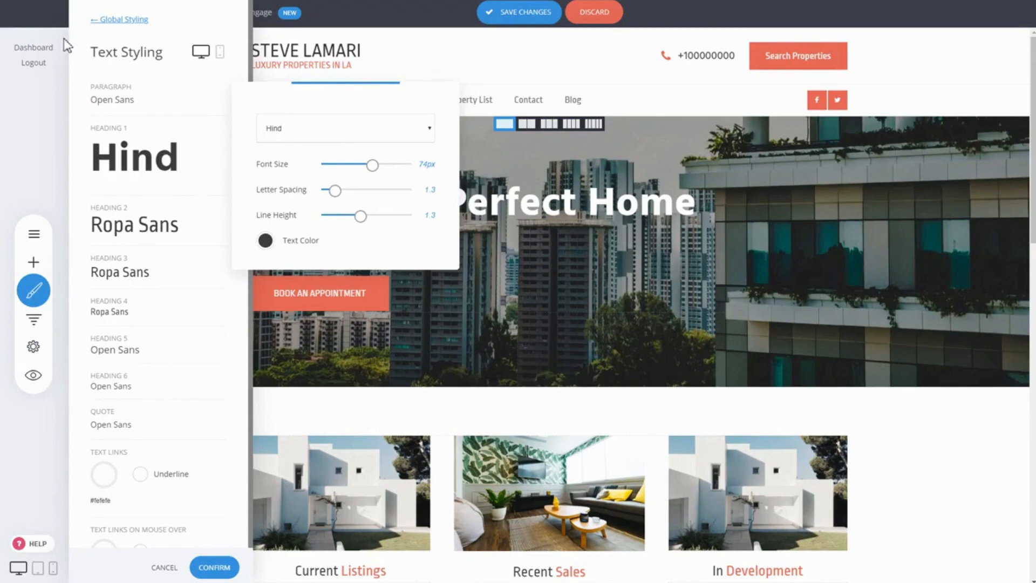
{"action": "left_click", "coordinate": [117, 22]}
{"action": "left_click", "coordinate": [119, 22]}
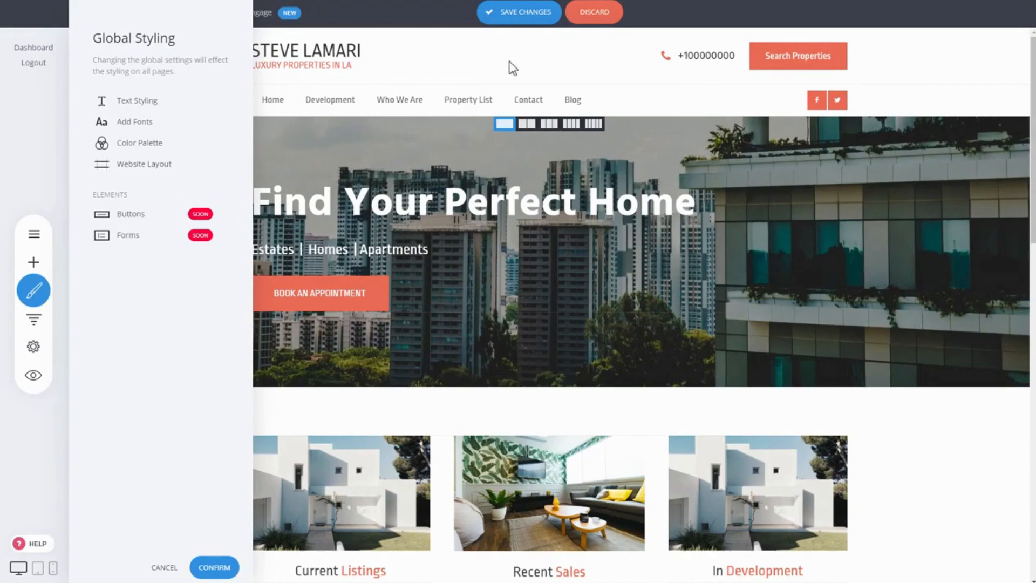
Widen the website layout's grid to 1460px, save the global styles and review the page.
{"action": "left_click", "coordinate": [160, 171]}
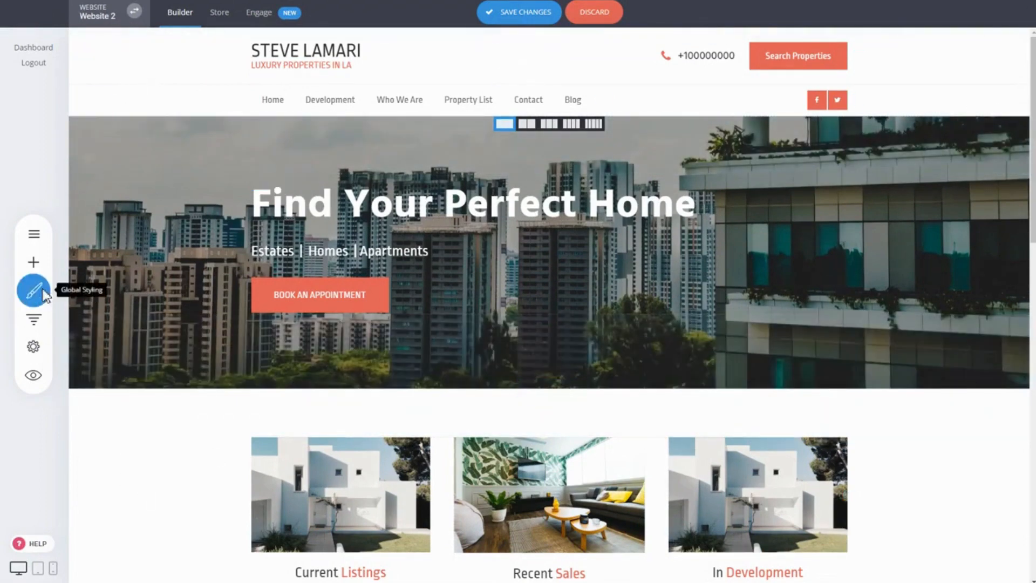
{"action": "left_click", "coordinate": [34, 291]}
{"action": "left_click", "coordinate": [130, 165]}
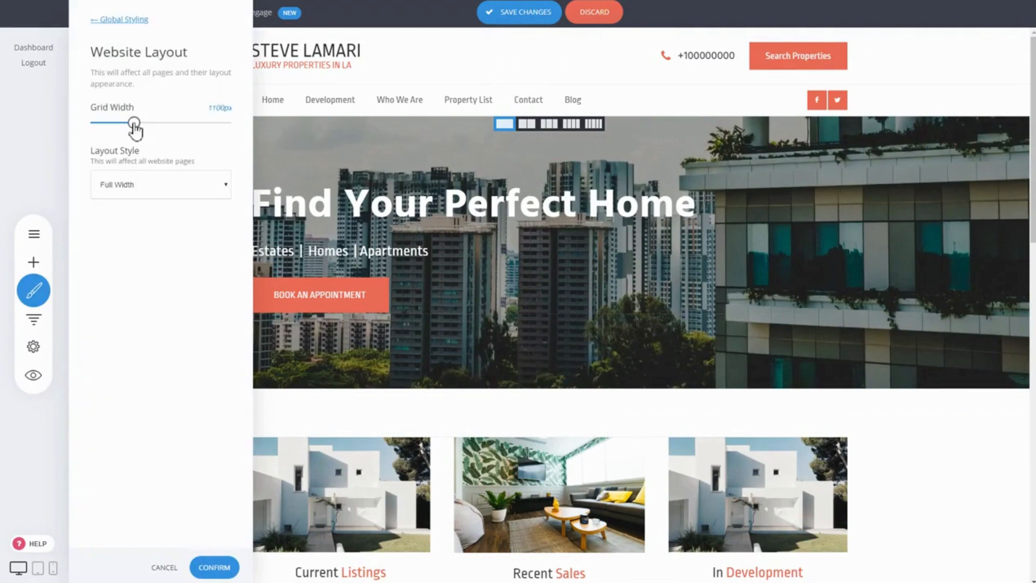
{"action": "left_click_drag", "start_coordinate": [135, 128], "coordinate": [186, 129]}
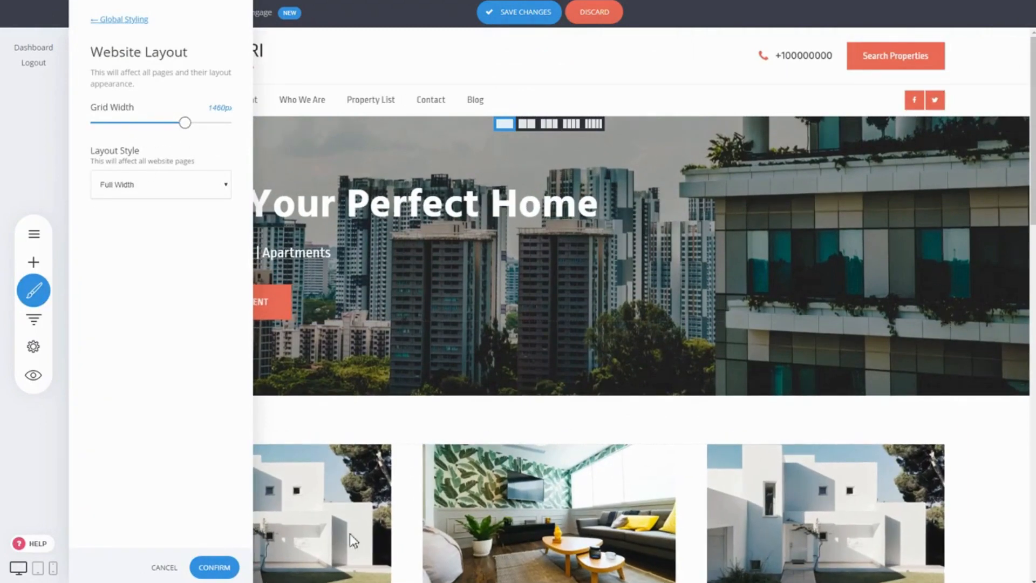
{"action": "left_click", "coordinate": [214, 567]}
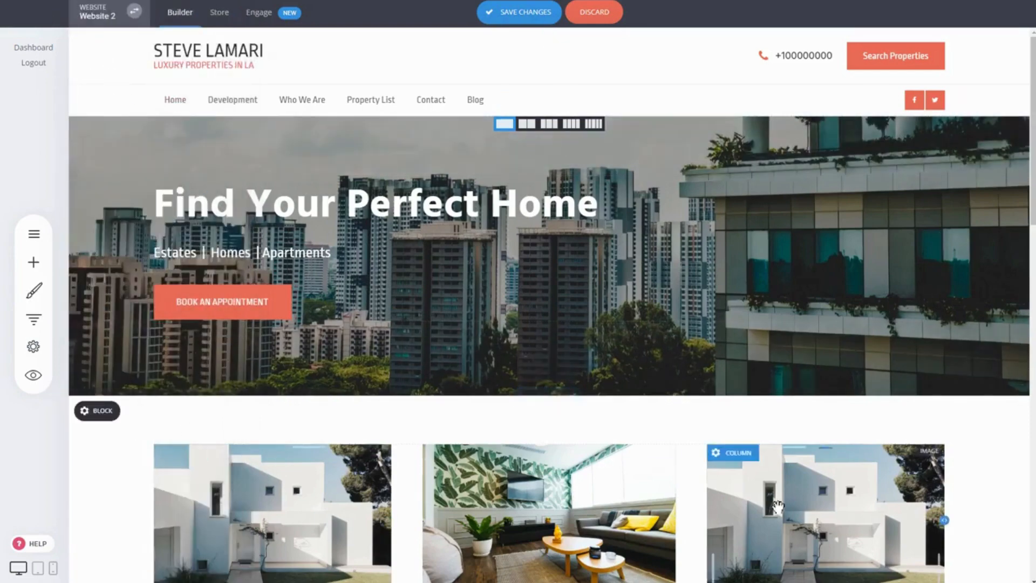
{"action": "scroll", "coordinate": [821, 345], "scroll_direction": "down", "scroll_amount": 5}
{"action": "scroll", "coordinate": [847, 355], "scroll_direction": "up", "scroll_amount": 5}
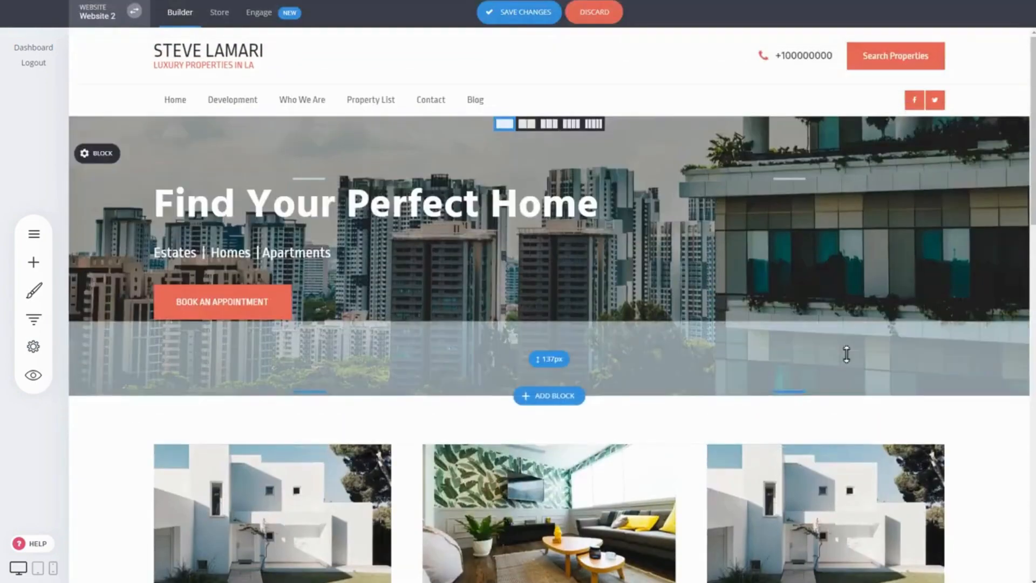
Reduce the website's grid width to 1180px and switch the layout style to Boxed.
{"action": "left_click", "coordinate": [33, 291]}
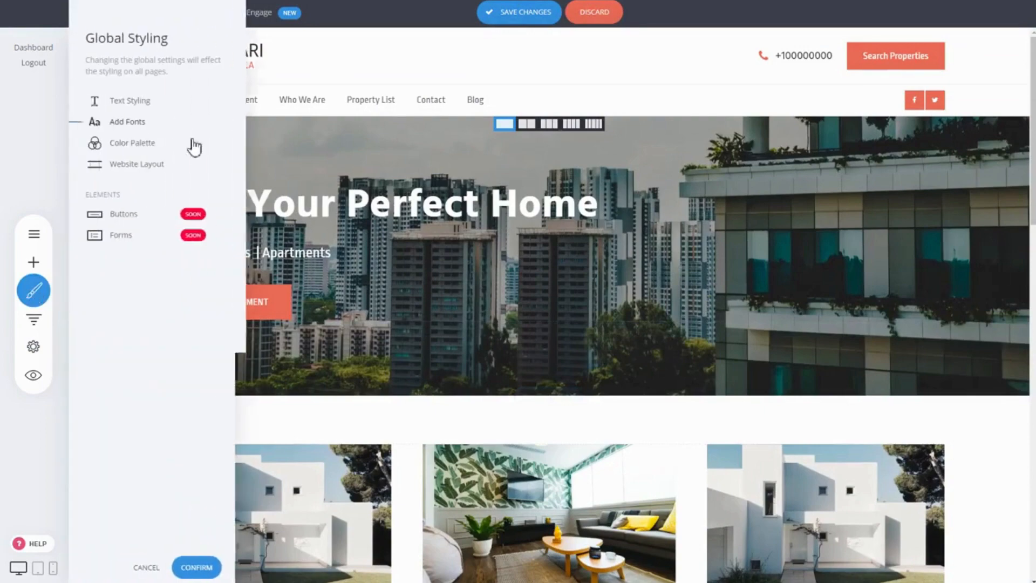
{"action": "left_click", "coordinate": [152, 171]}
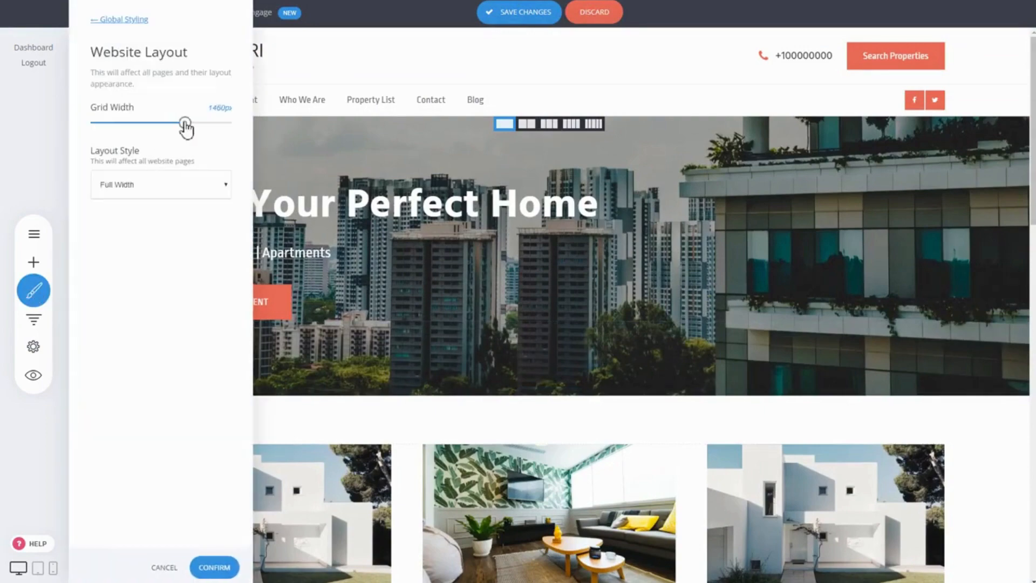
{"action": "left_click_drag", "start_coordinate": [185, 123], "coordinate": [145, 125]}
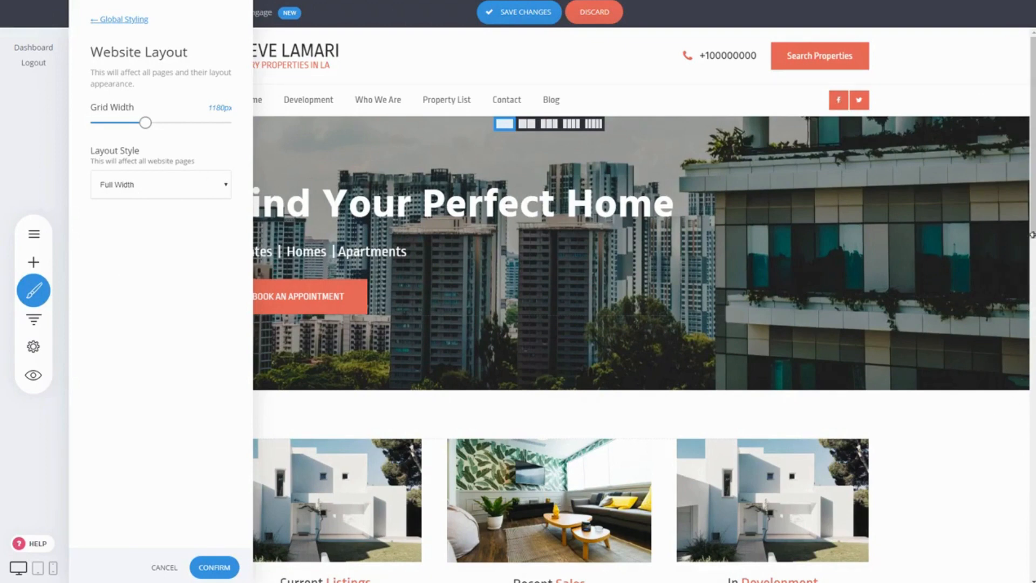
{"action": "left_click", "coordinate": [145, 189]}
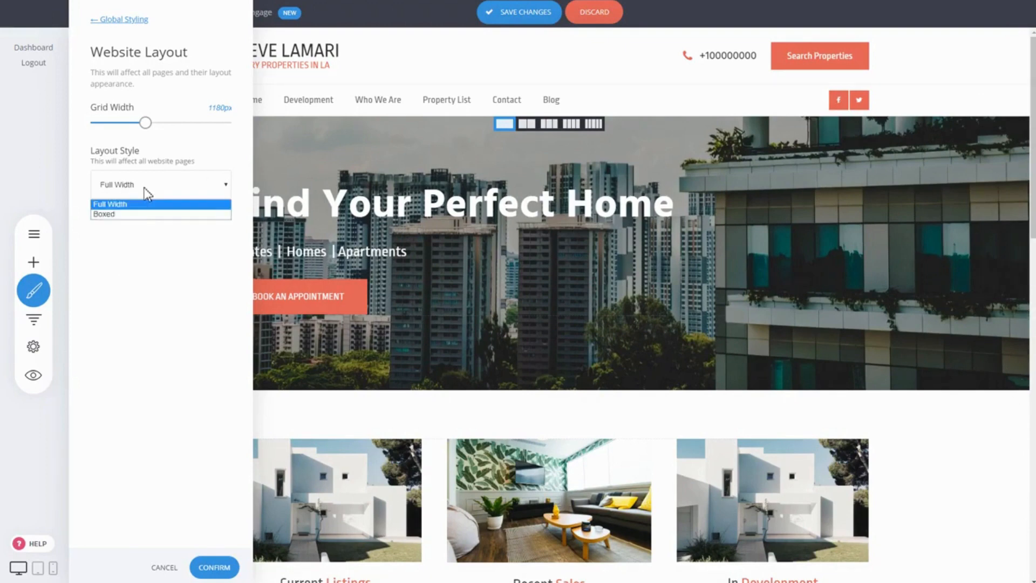
{"action": "left_click", "coordinate": [135, 215]}
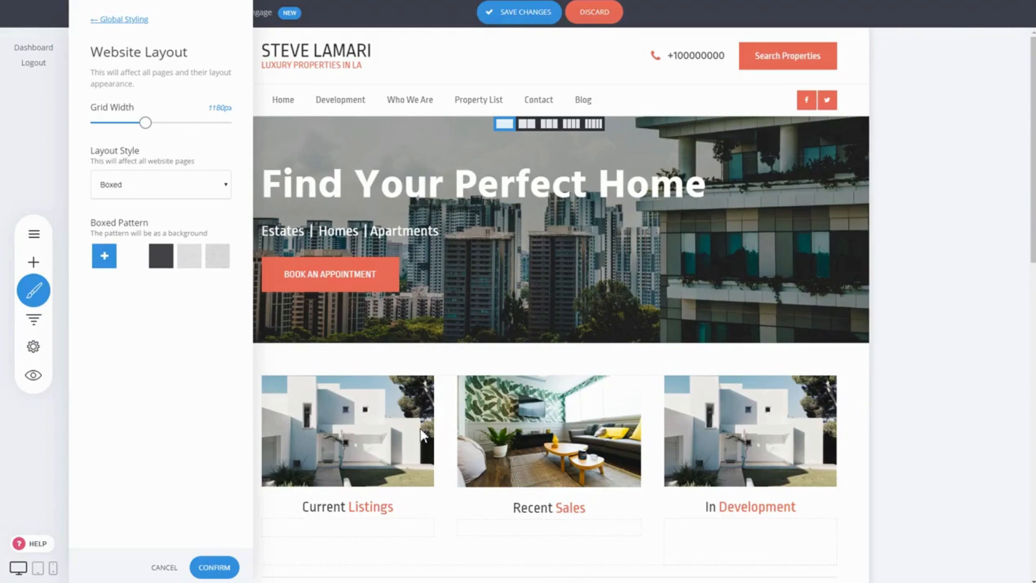
Set the grid width to 1220px, apply the light grey brick pattern behind the boxed page, save and review the page.
{"action": "left_click_drag", "start_coordinate": [146, 124], "coordinate": [154, 129]}
{"action": "left_click", "coordinate": [189, 263]}
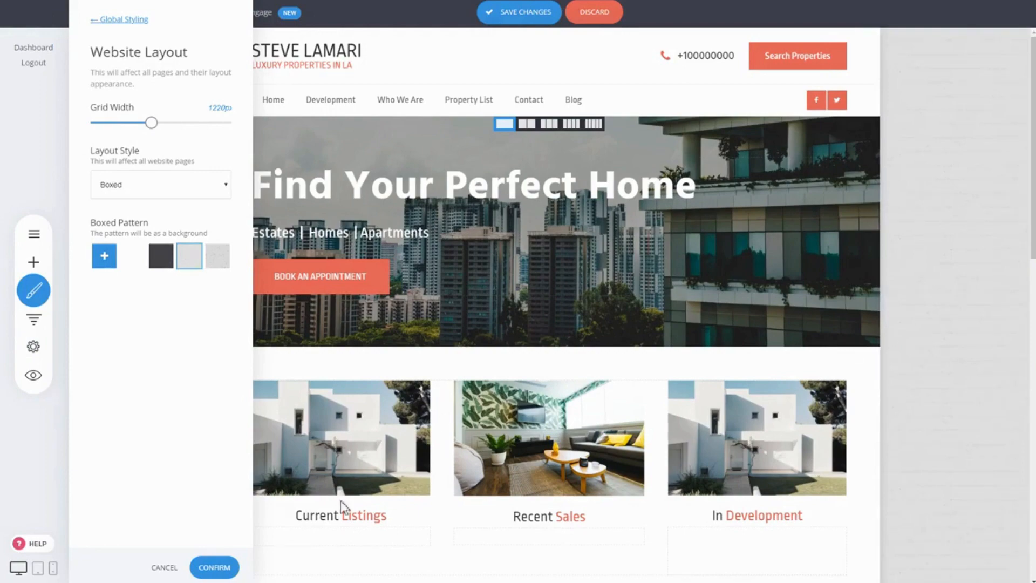
{"action": "left_click", "coordinate": [216, 567]}
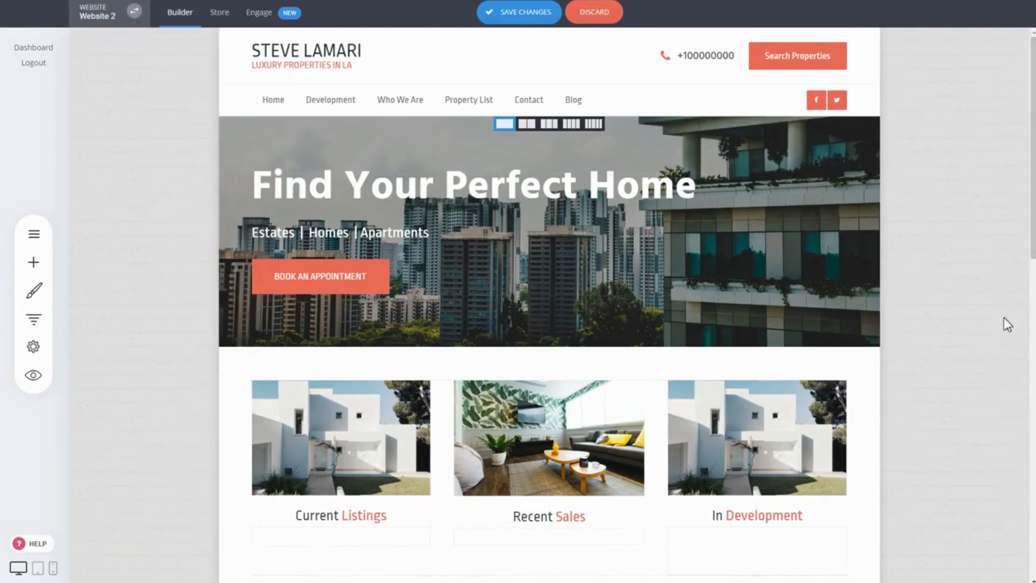
{"action": "scroll", "coordinate": [979, 335], "scroll_direction": "down", "scroll_amount": 5}
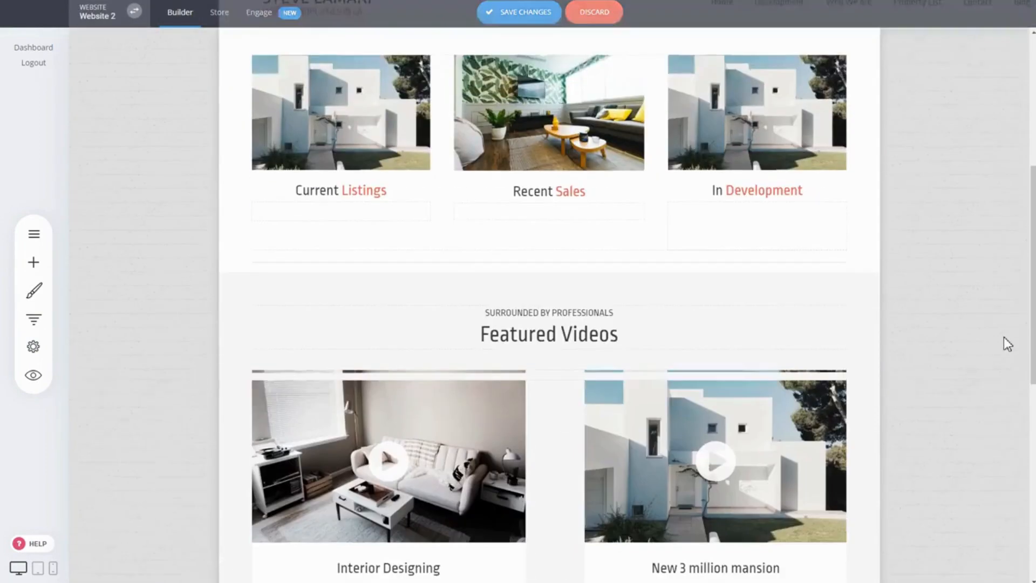
{"action": "scroll", "coordinate": [1010, 402], "scroll_direction": "up", "scroll_amount": 5}
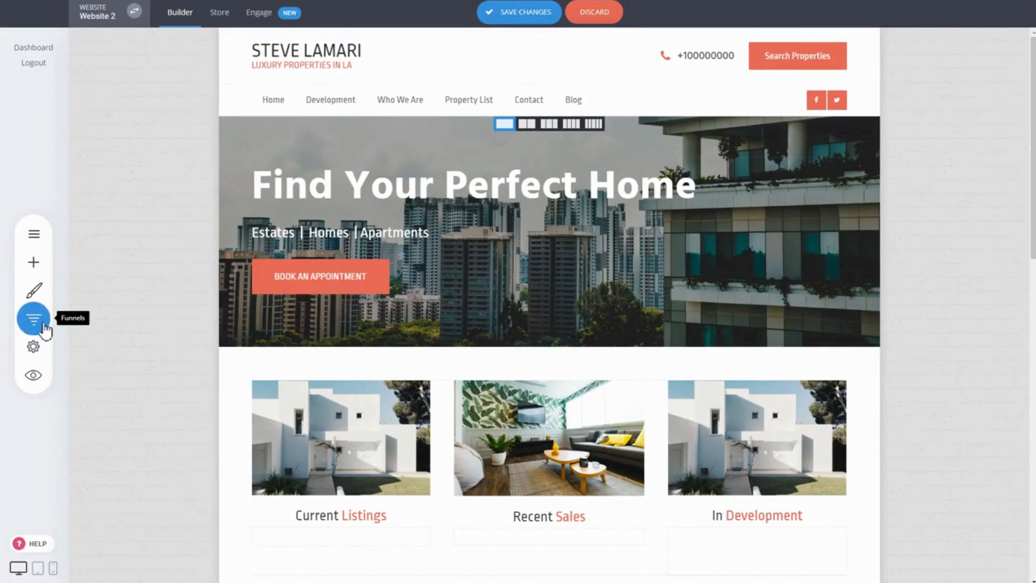
Switch the website's layout style back to Full Width and save the global styles.
{"action": "left_click", "coordinate": [34, 291]}
{"action": "left_click", "coordinate": [135, 163]}
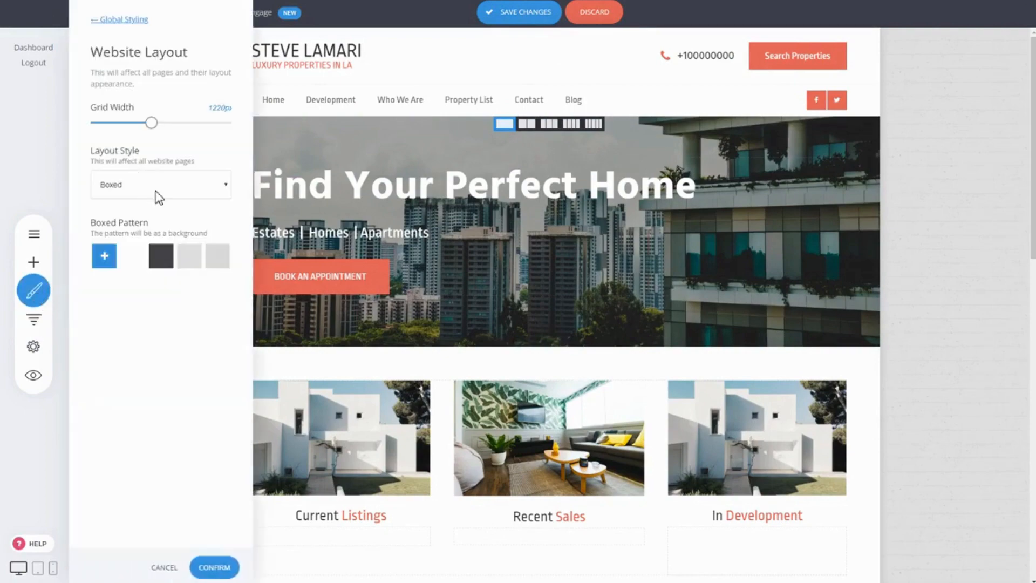
{"action": "left_click", "coordinate": [156, 191]}
{"action": "left_click", "coordinate": [151, 206]}
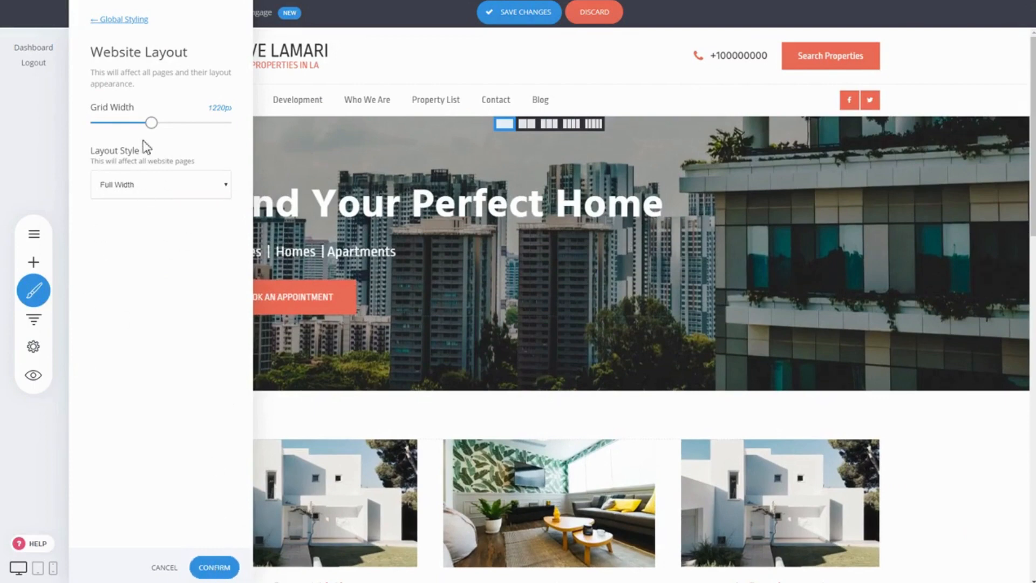
{"action": "left_click", "coordinate": [127, 21]}
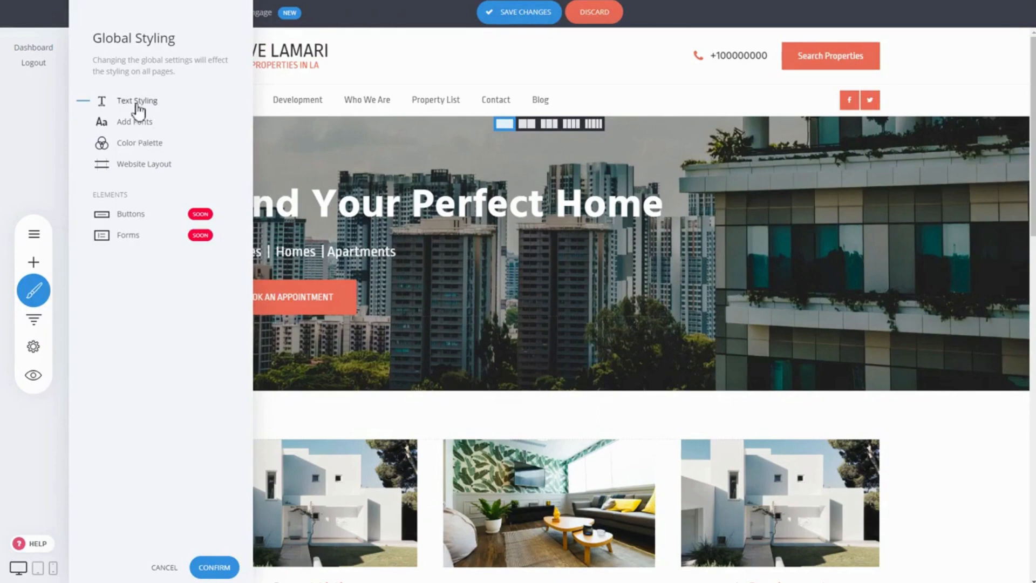
{"action": "left_click", "coordinate": [214, 567]}
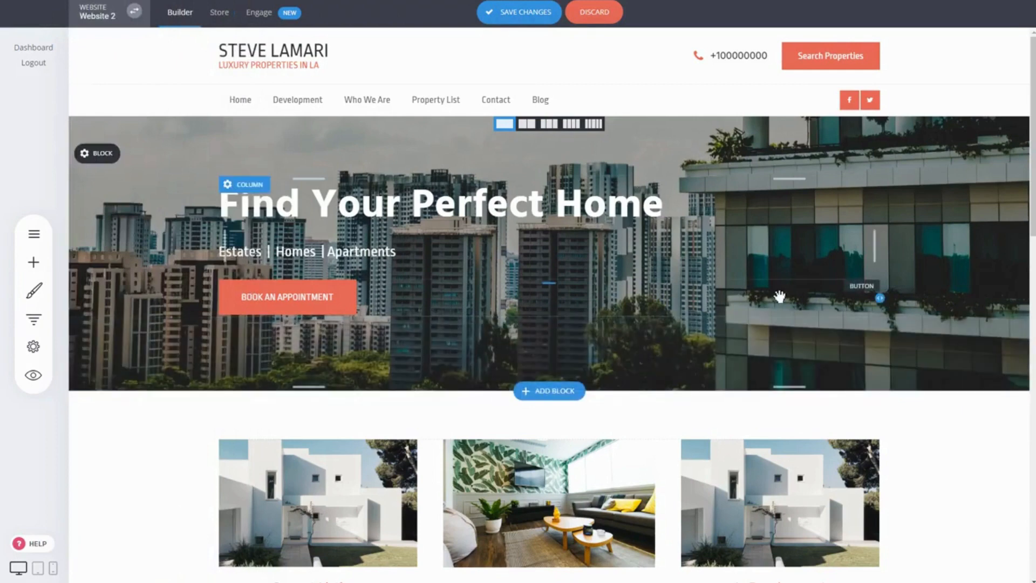